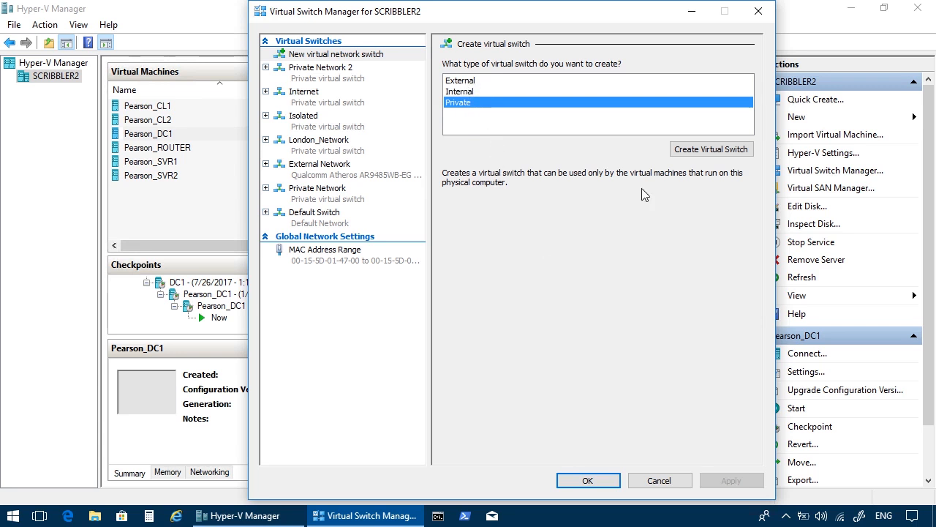
Create a private virtual switch named Private_Network_3 and save the switch configuration.
{"action": "left_click", "coordinate": [720, 149]}
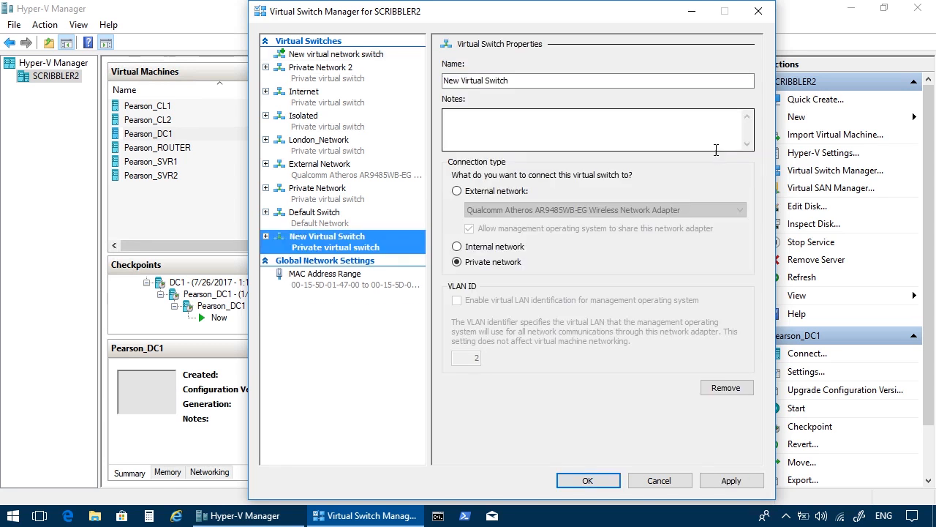
{"action": "left_click_drag", "start_coordinate": [518, 81], "coordinate": [381, 100]}
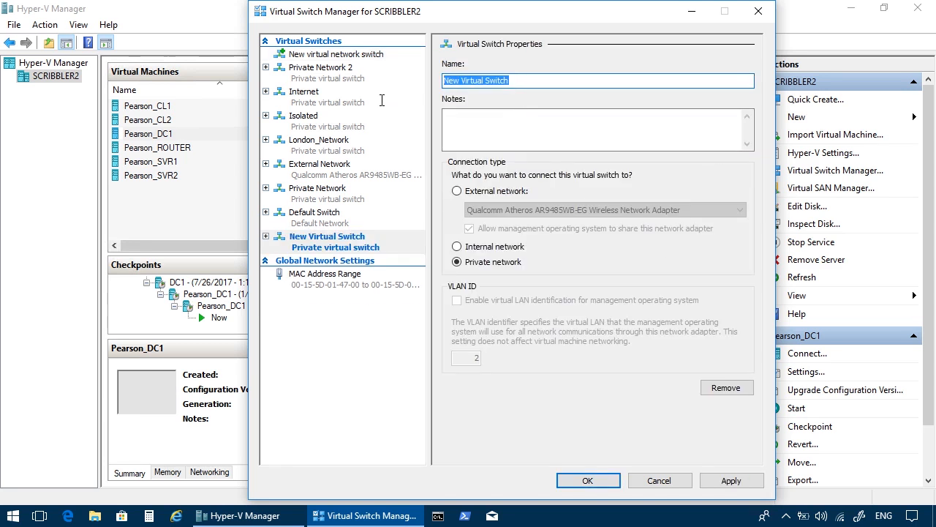
{"action": "type", "text": "Priva"}
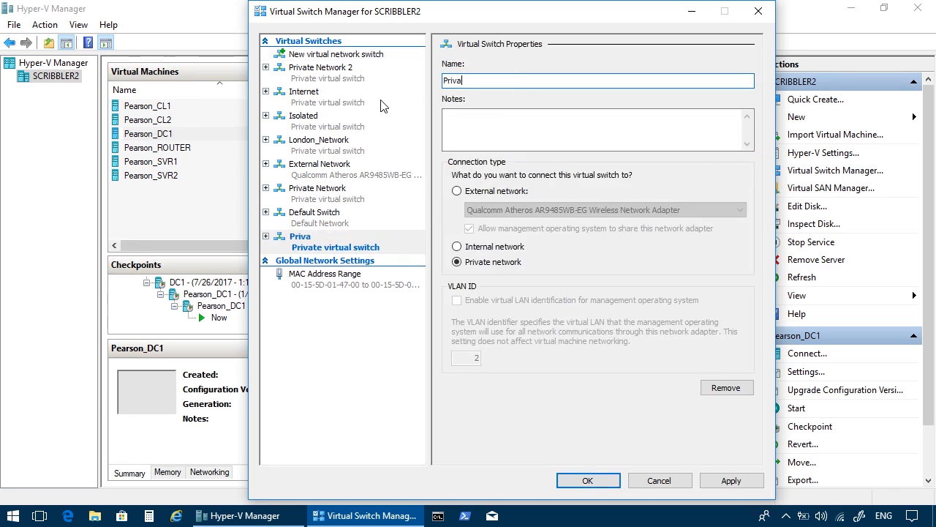
{"action": "type", "text": "te_Network_3"}
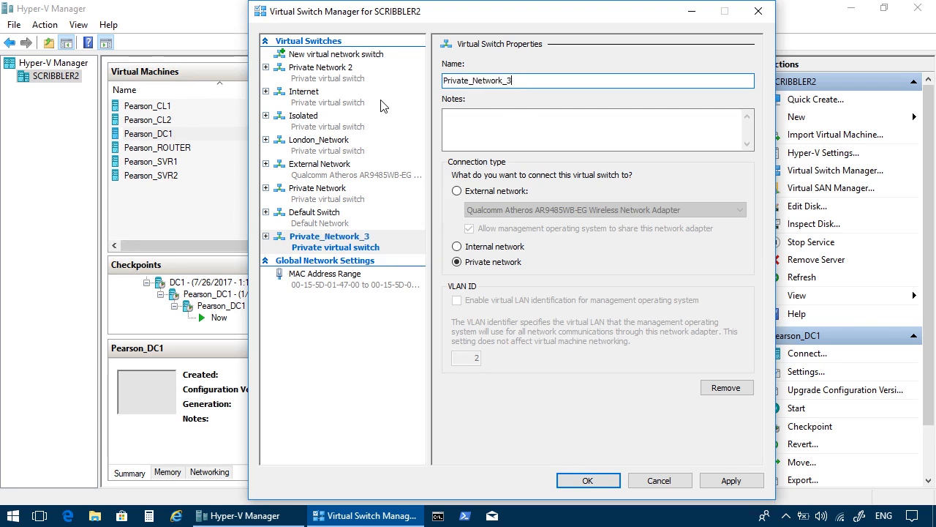
{"action": "left_click", "coordinate": [569, 480]}
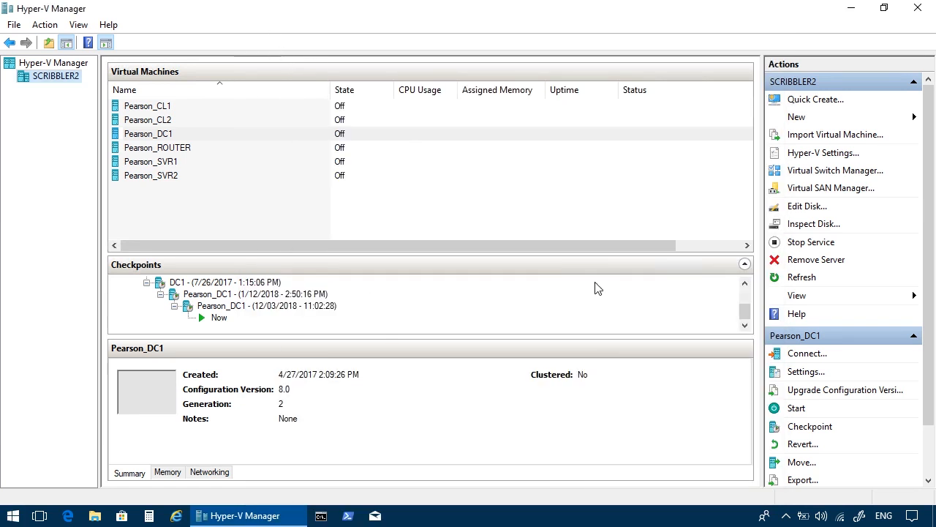
Start a new virtual hard disk in VHDX format and choose the dynamically expanding type.
{"action": "left_click", "coordinate": [801, 118]}
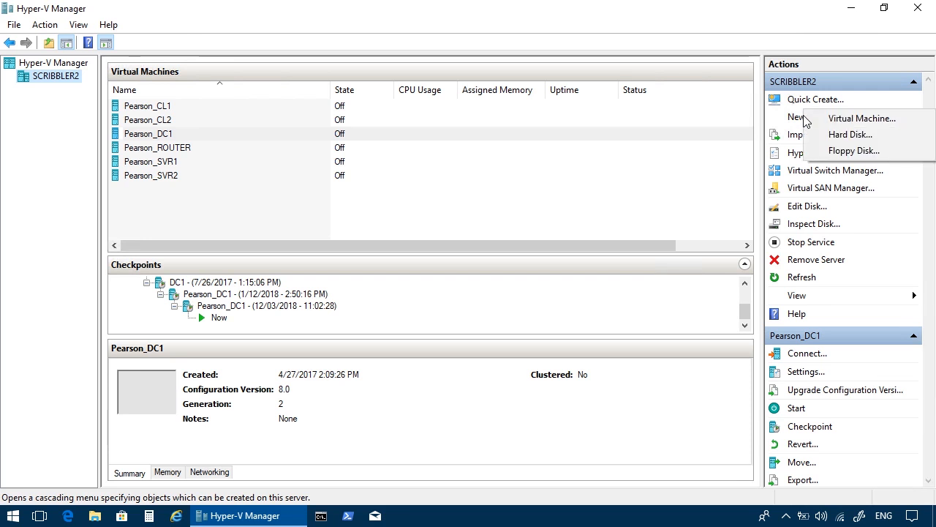
{"action": "left_click", "coordinate": [833, 133]}
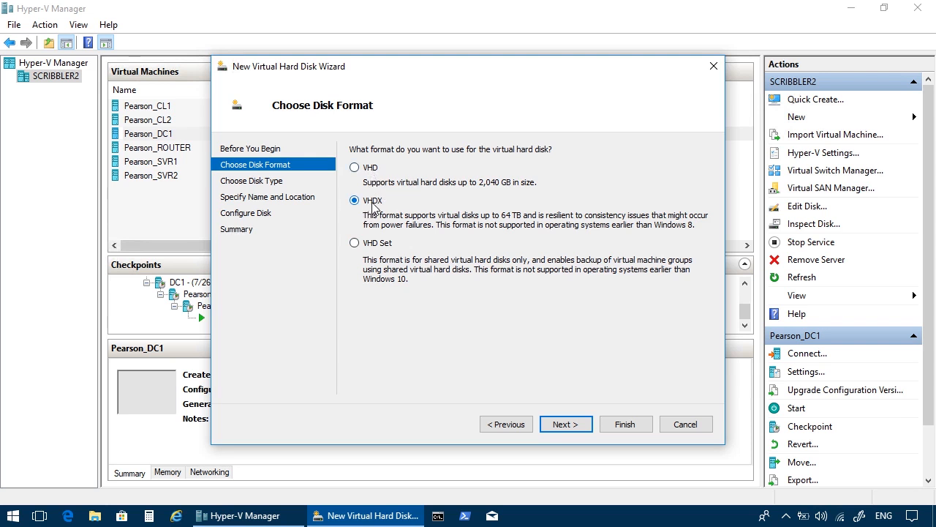
{"action": "left_click", "coordinate": [566, 424]}
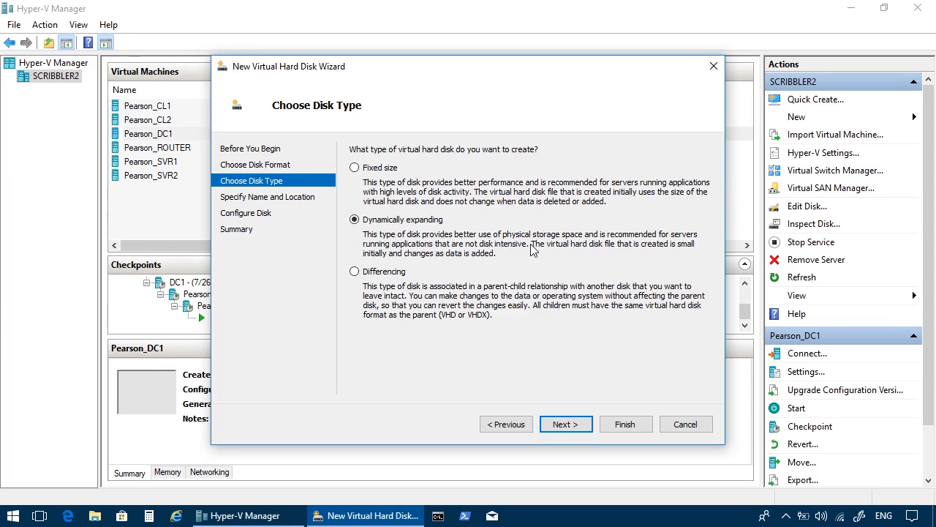
{"action": "left_click", "coordinate": [400, 281]}
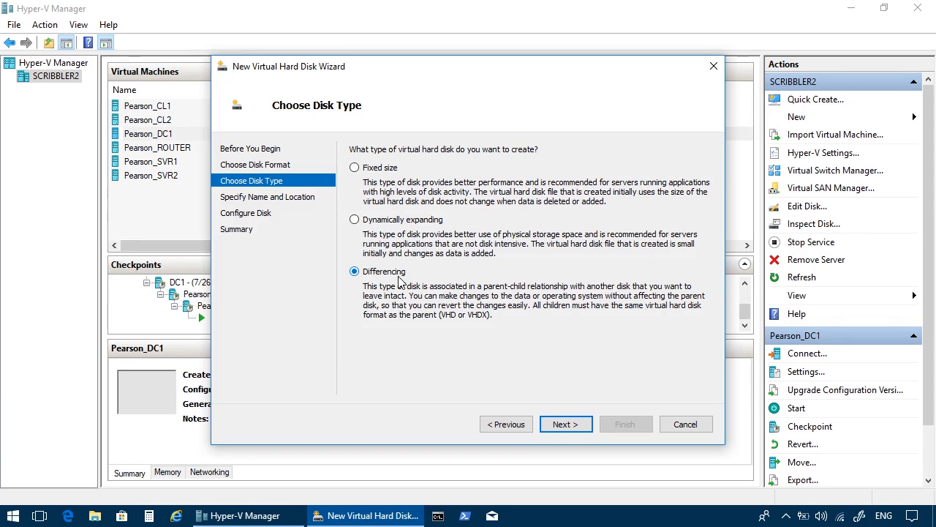
{"action": "left_click", "coordinate": [397, 226]}
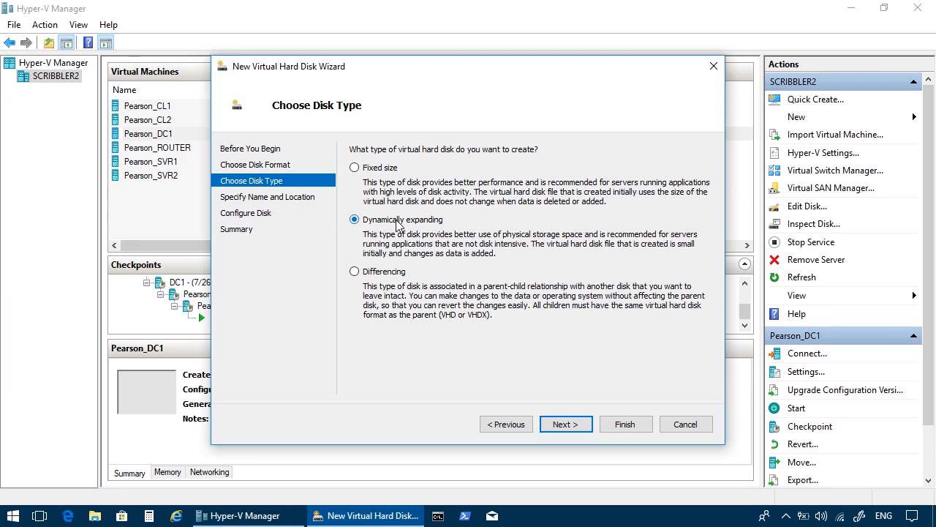
{"action": "left_click", "coordinate": [556, 429]}
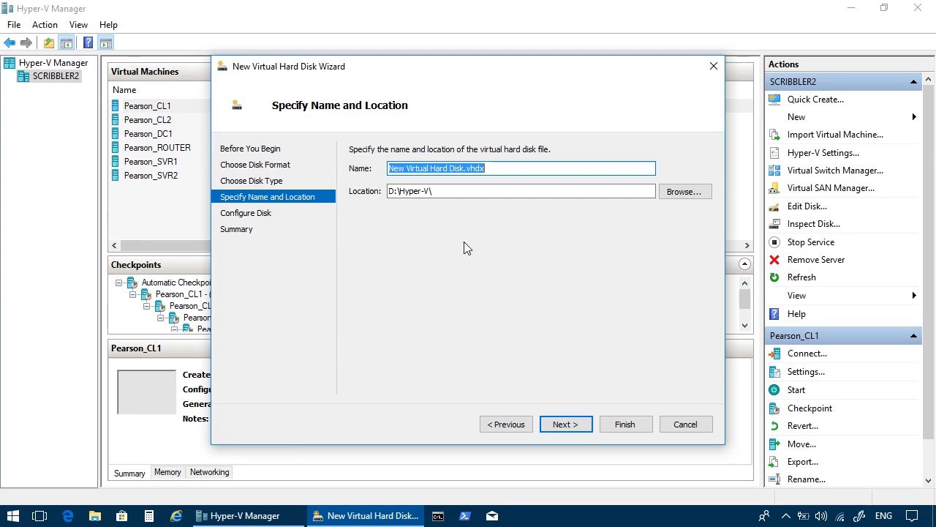
Create the disk as a new blank 127 GB virtual hard disk, keeping the default name New Virtual Hard Disk.vhdx in D:\Hyper-V\.
{"action": "left_click", "coordinate": [445, 191]}
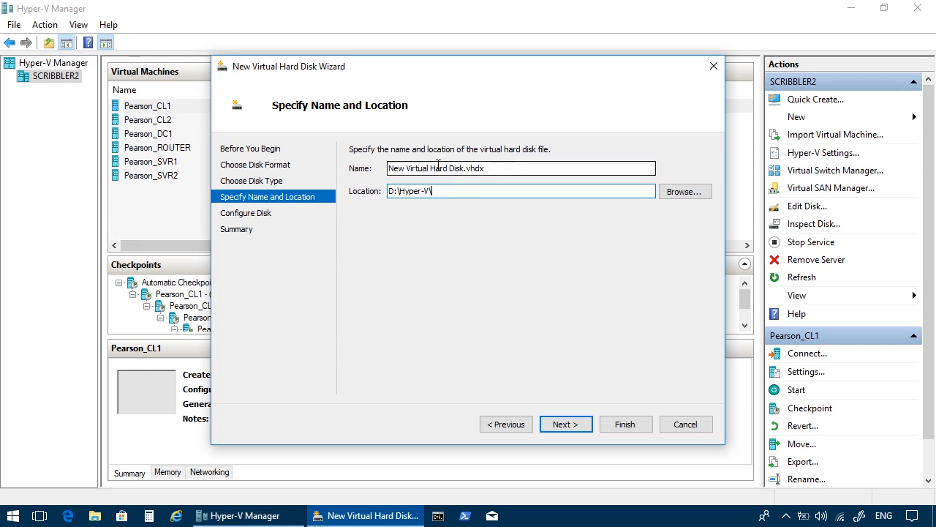
{"action": "left_click", "coordinate": [569, 428]}
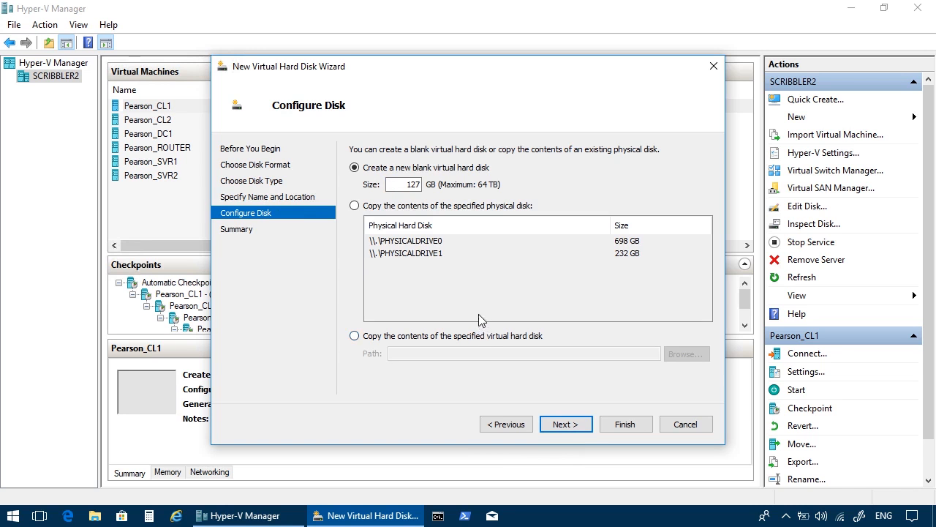
{"action": "left_click", "coordinate": [384, 209]}
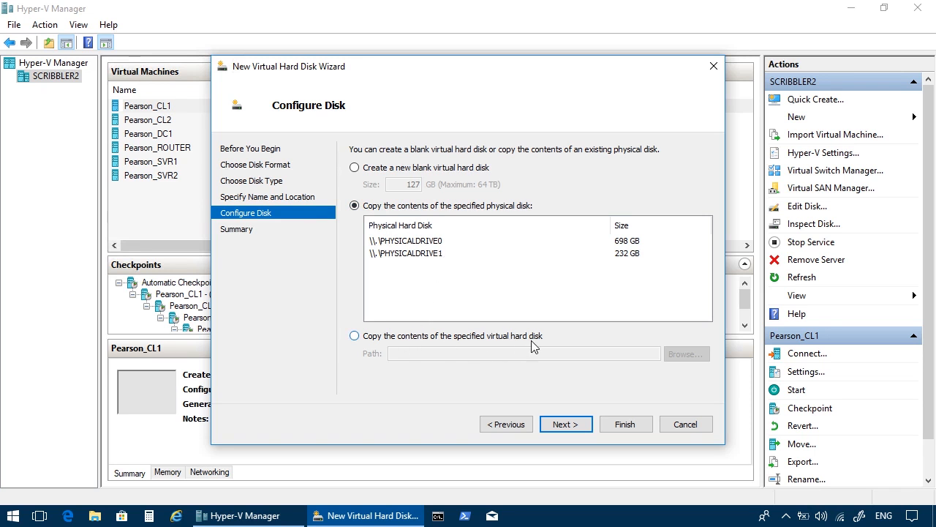
{"action": "left_click", "coordinate": [376, 169]}
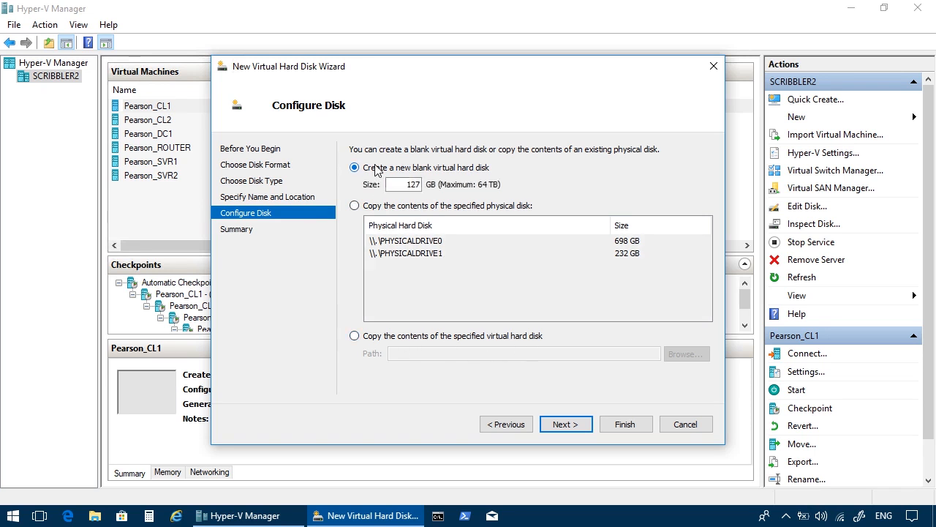
{"action": "left_click", "coordinate": [565, 424]}
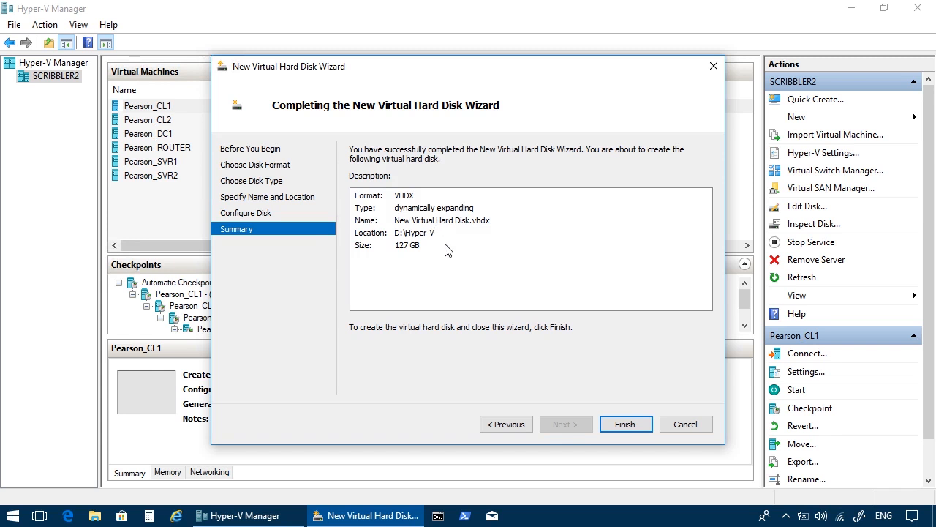
{"action": "left_click", "coordinate": [614, 424]}
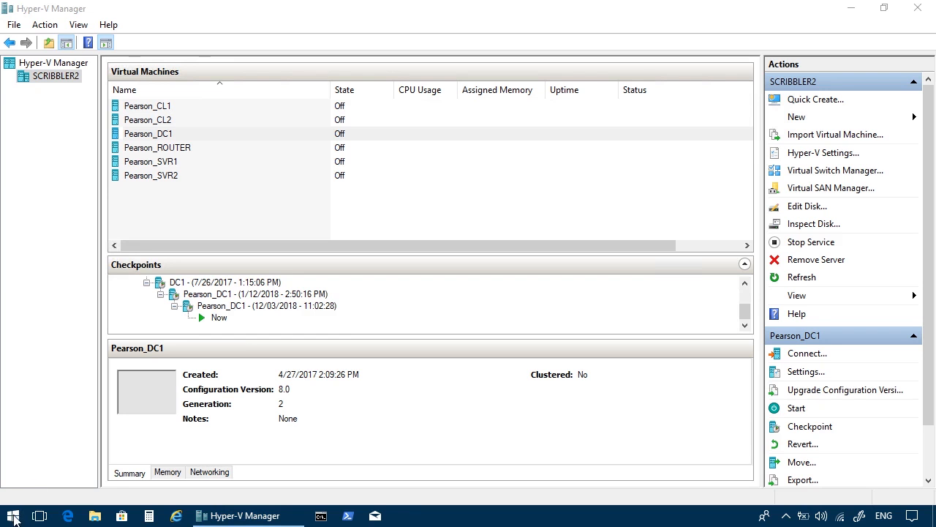
Switch to Computer Management, examine the VHD creation options in Disk Management, and close it without creating a disk.
{"action": "right_click", "coordinate": [14, 518]}
{"action": "left_click", "coordinate": [86, 272]}
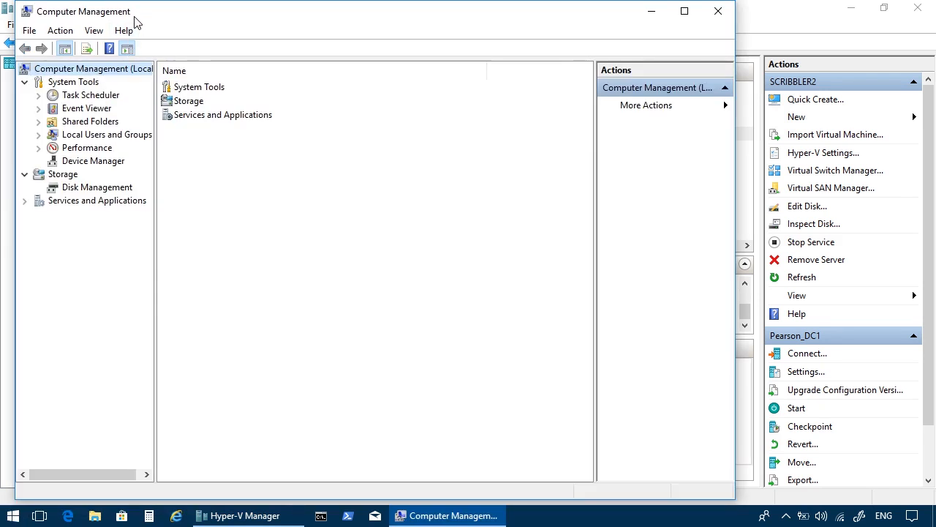
{"action": "double_click", "coordinate": [135, 14]}
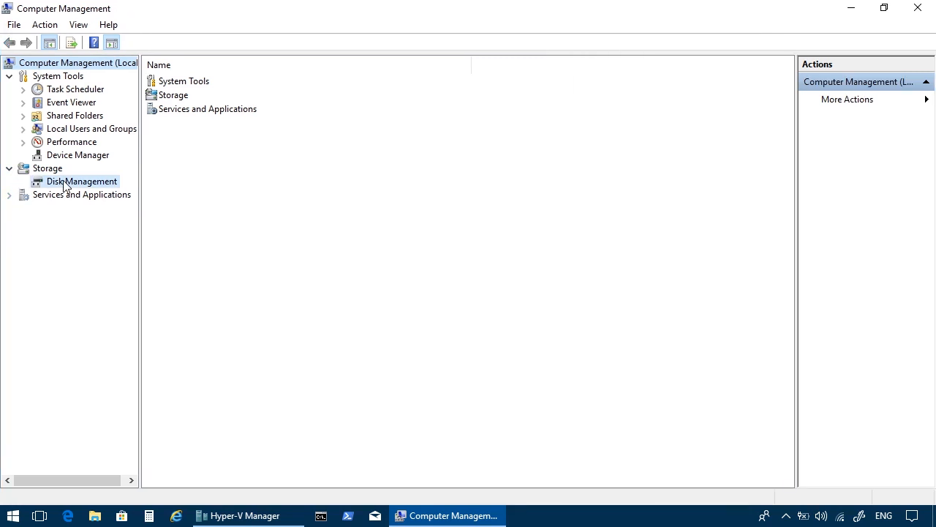
{"action": "left_click", "coordinate": [64, 183]}
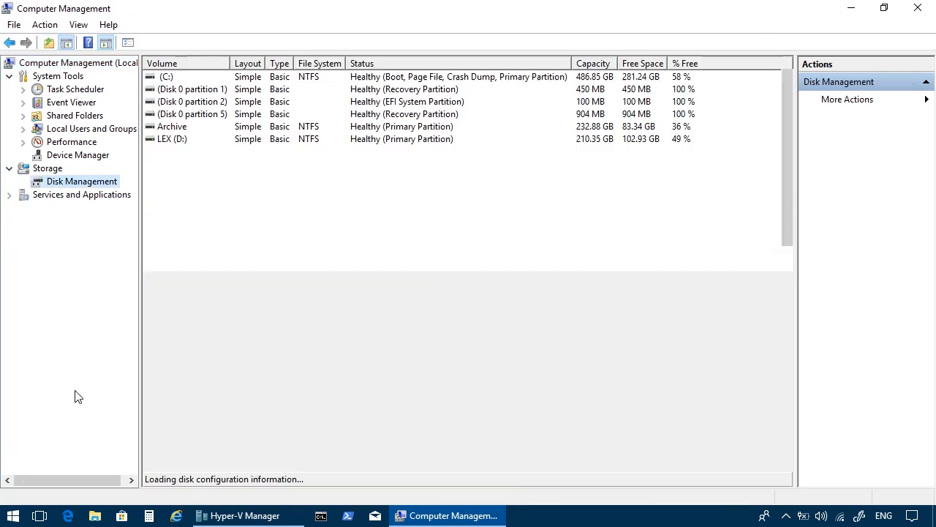
{"action": "right_click", "coordinate": [99, 183]}
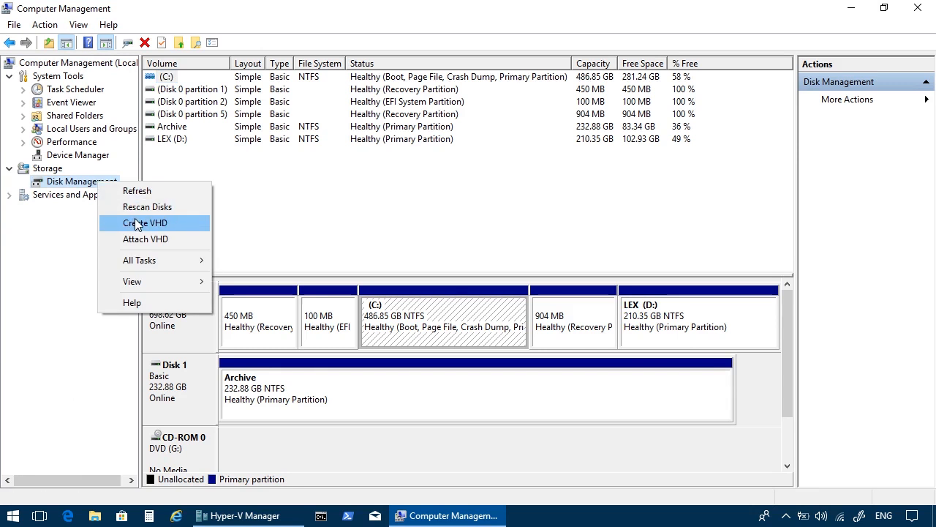
{"action": "left_click", "coordinate": [54, 249]}
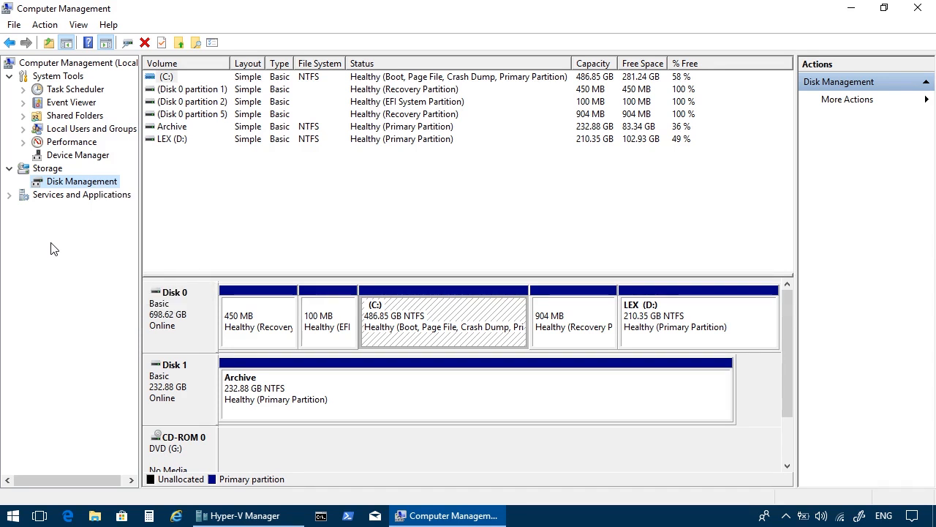
{"action": "left_click", "coordinate": [933, 6]}
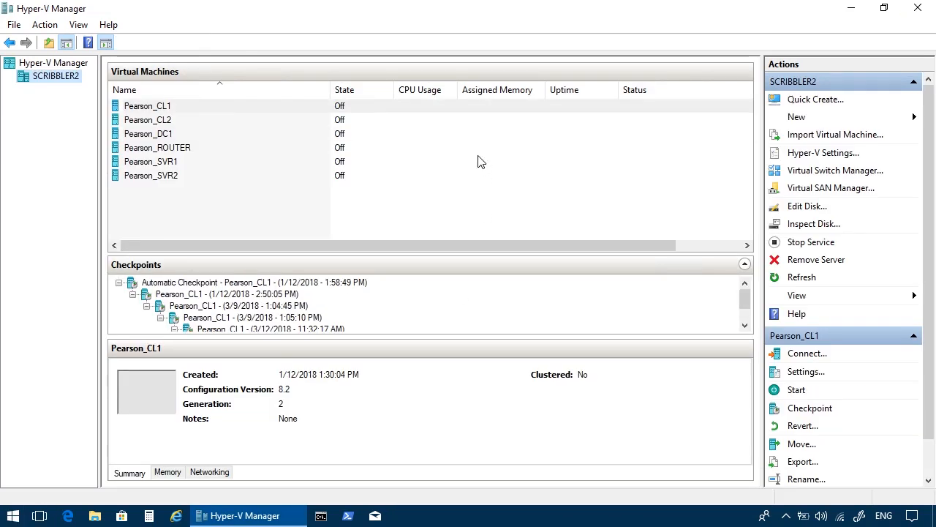
Start a new virtual machine named Test VM in the default location and make it Generation 2.
{"action": "left_click", "coordinate": [802, 118]}
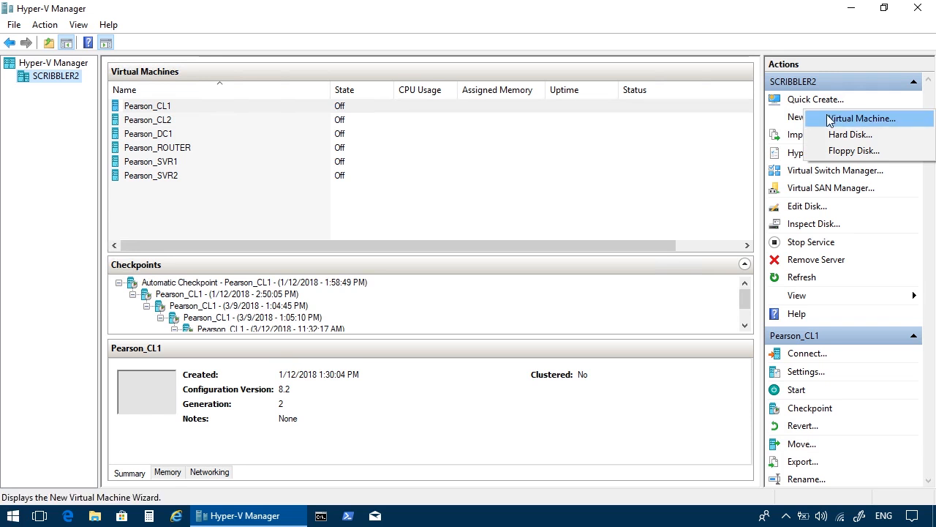
{"action": "left_click", "coordinate": [827, 118]}
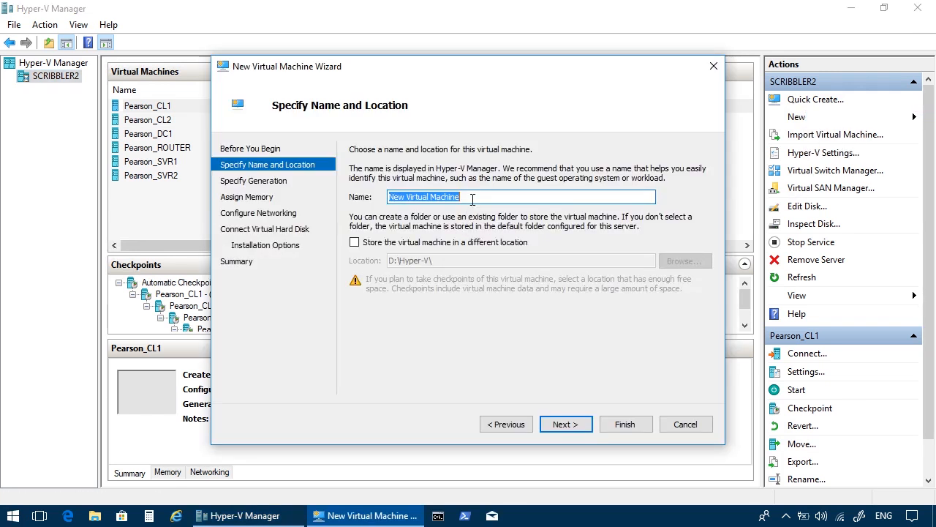
{"action": "type", "text": "Test VM"}
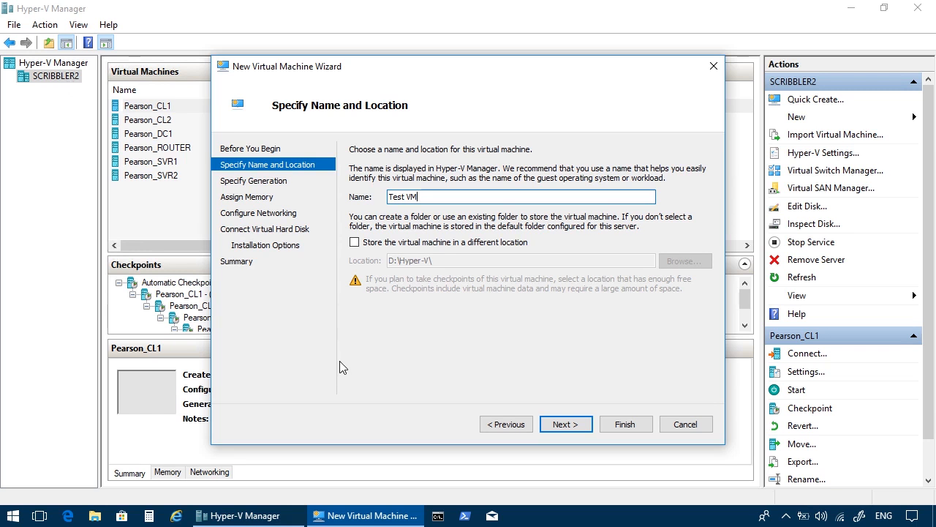
{"action": "left_click", "coordinate": [571, 430]}
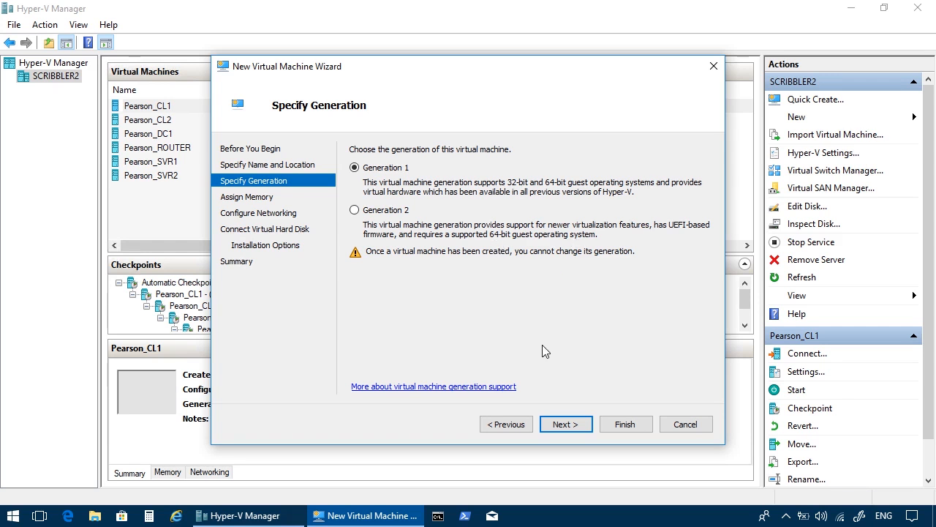
{"action": "left_click", "coordinate": [401, 214]}
{"action": "left_click", "coordinate": [566, 426]}
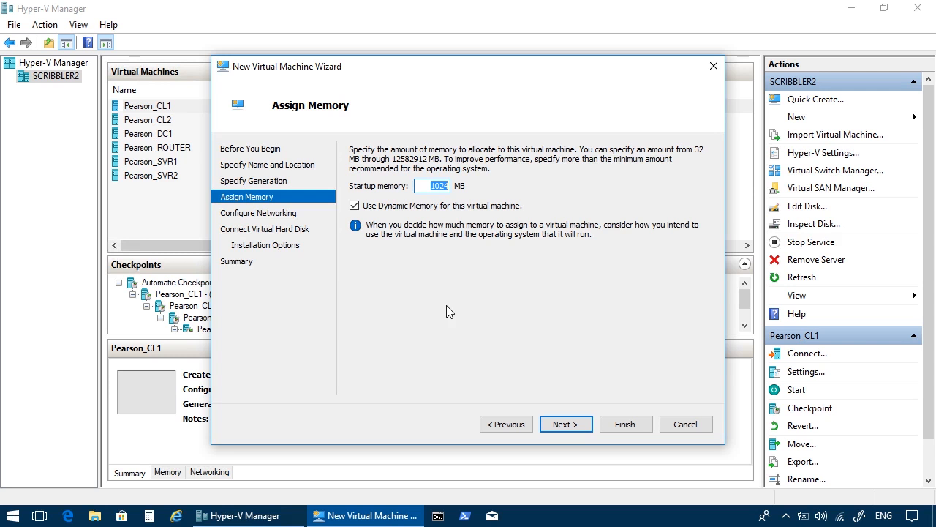
Keep 1024 MB startup memory with Dynamic Memory enabled, and connect the virtual machine's network adapter to Private Network 2.
{"action": "left_click", "coordinate": [395, 210]}
{"action": "left_click", "coordinate": [393, 207]}
{"action": "left_click", "coordinate": [564, 424]}
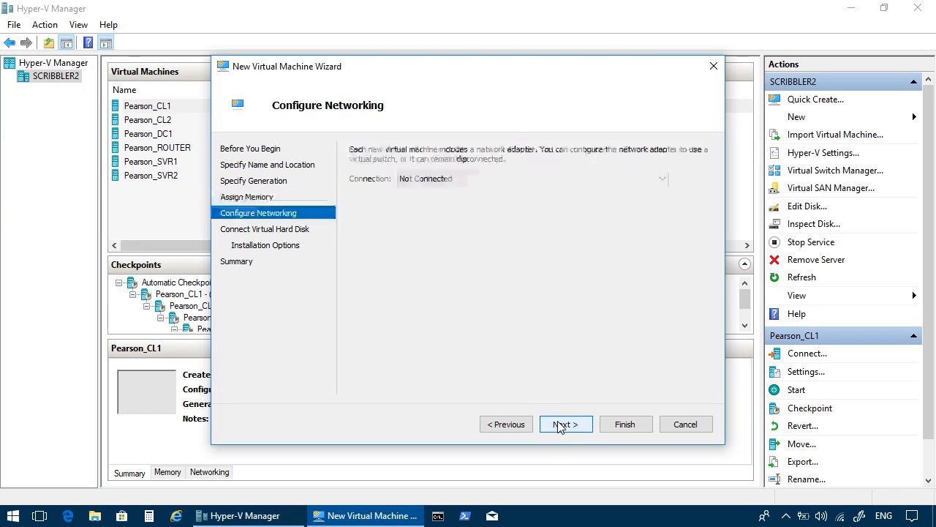
{"action": "left_click", "coordinate": [436, 183]}
{"action": "left_click", "coordinate": [439, 194]}
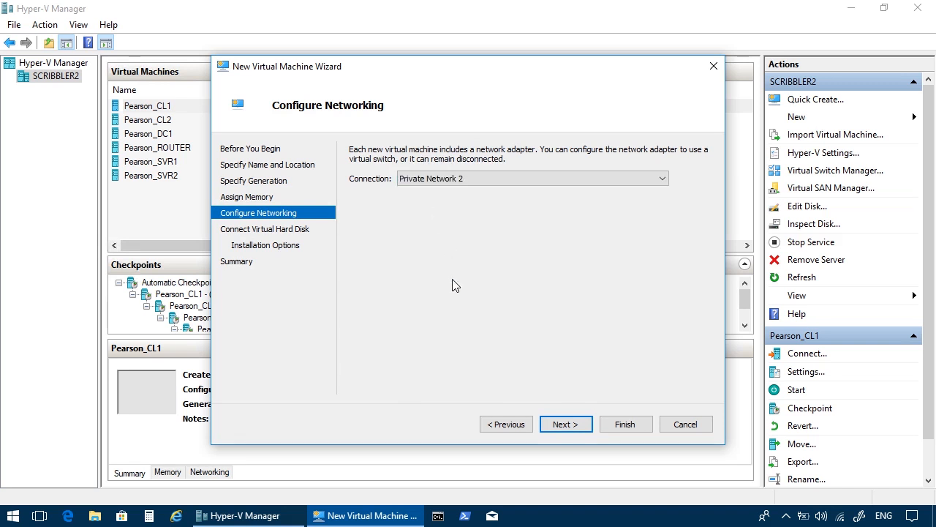
{"action": "left_click", "coordinate": [576, 432]}
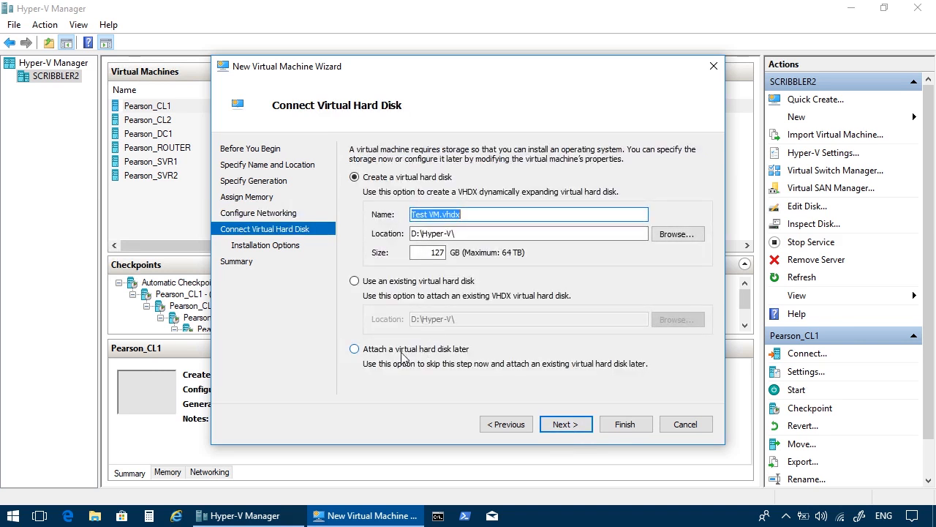
Choose to use an existing virtual hard disk and select New Virtual Hard Disk.vhdx from D:\Hyper-V.
{"action": "left_click", "coordinate": [382, 285]}
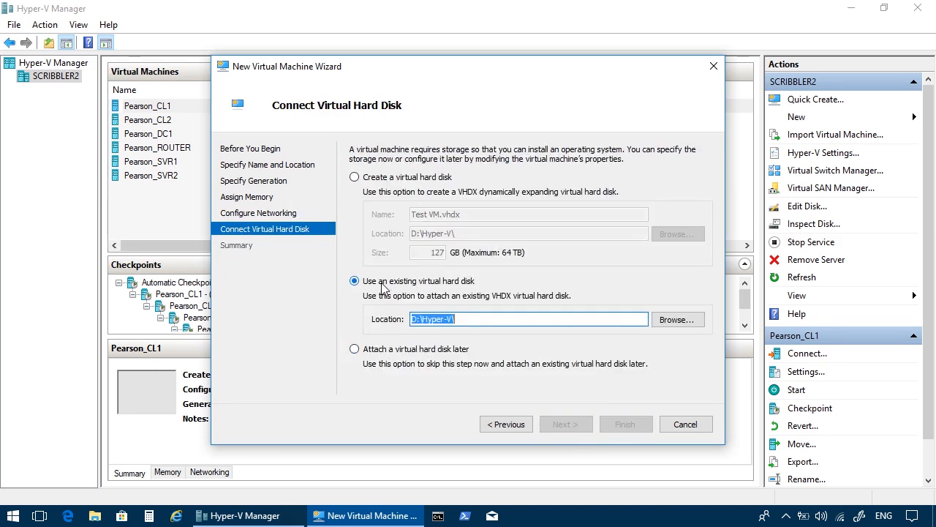
{"action": "left_click", "coordinate": [659, 322]}
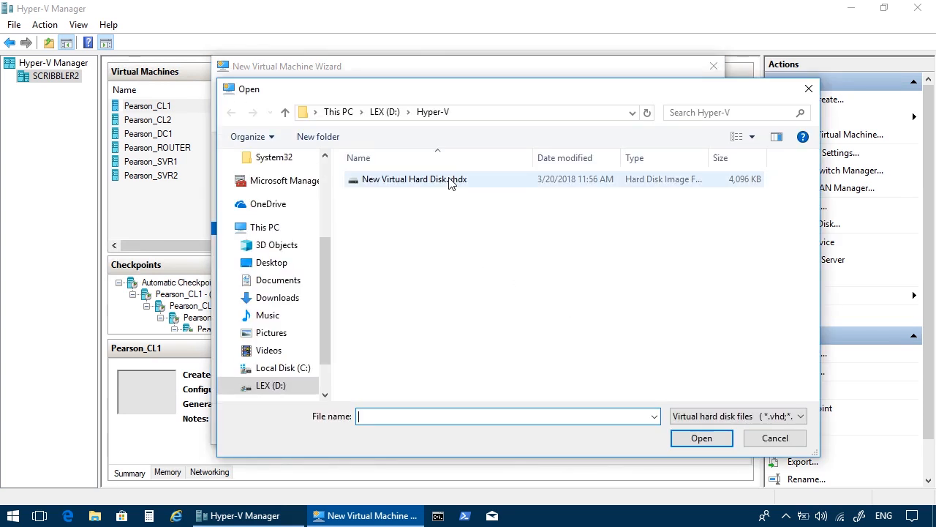
{"action": "left_click", "coordinate": [449, 181]}
{"action": "left_click", "coordinate": [700, 437]}
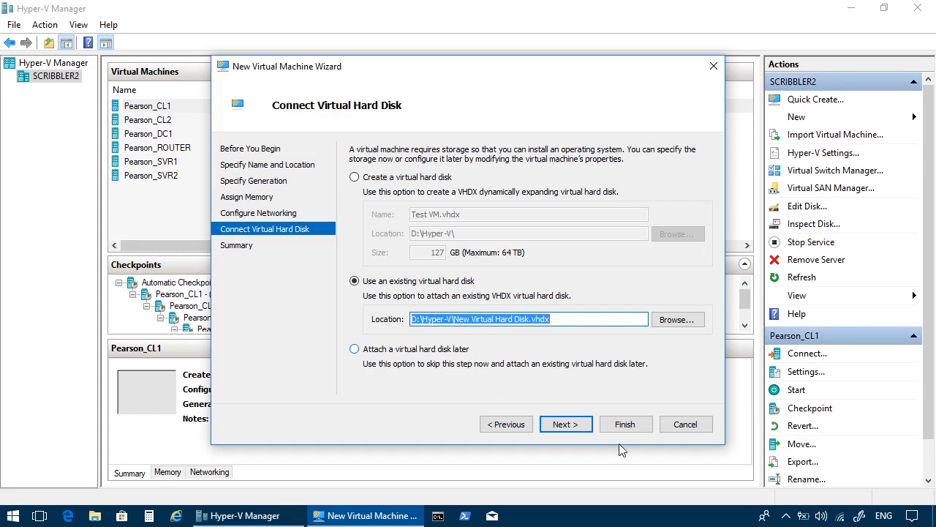
Finish creating the Test VM virtual machine and open its settings.
{"action": "left_click", "coordinate": [565, 422]}
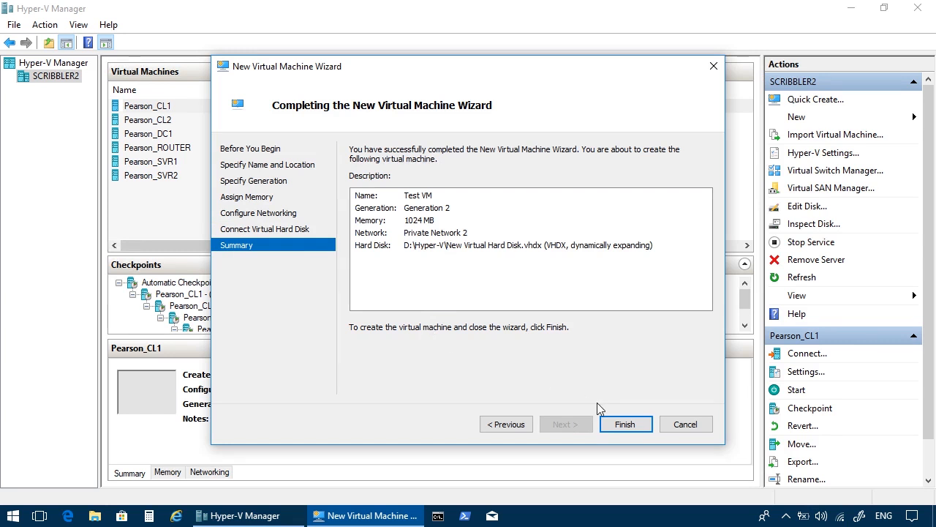
{"action": "left_click", "coordinate": [627, 424]}
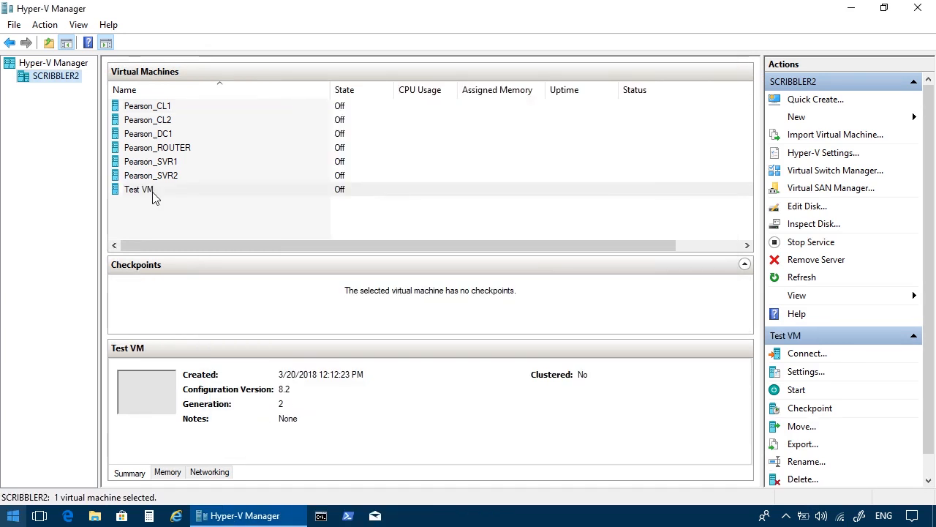
{"action": "right_click", "coordinate": [153, 192]}
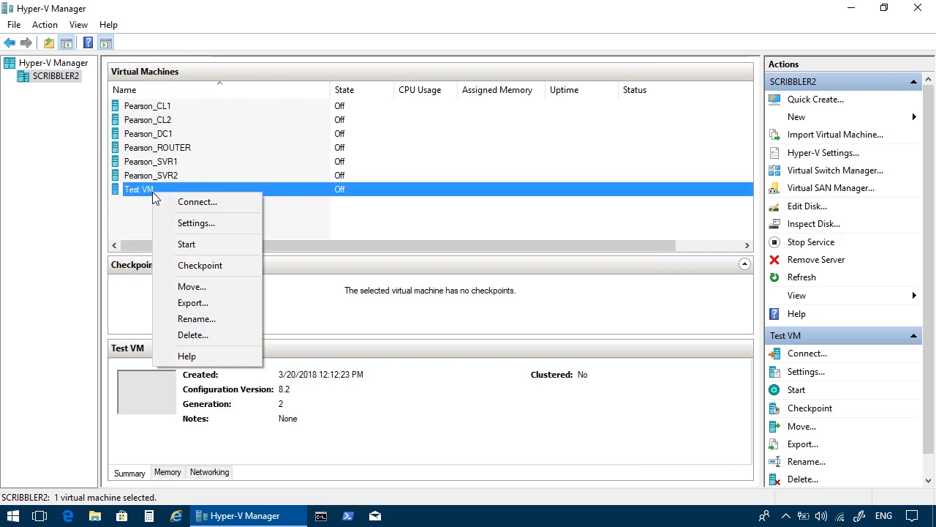
{"action": "left_click", "coordinate": [179, 224]}
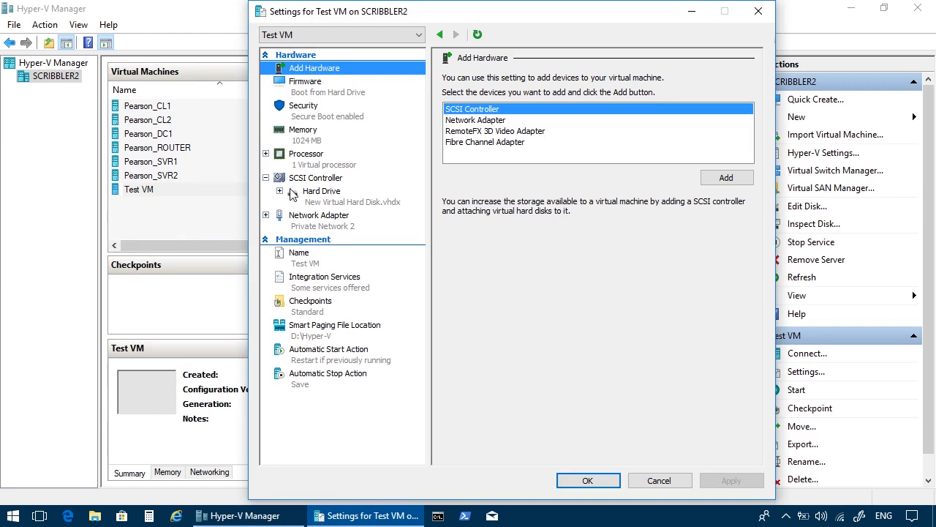
Examine Test VM's firmware boot order and the hardware devices that can be added.
{"action": "left_click", "coordinate": [327, 92]}
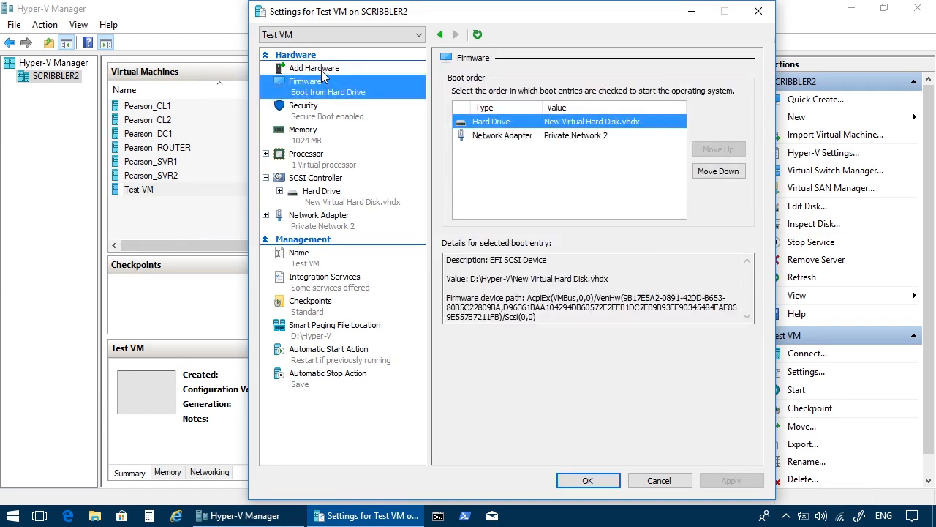
{"action": "left_click", "coordinate": [321, 70]}
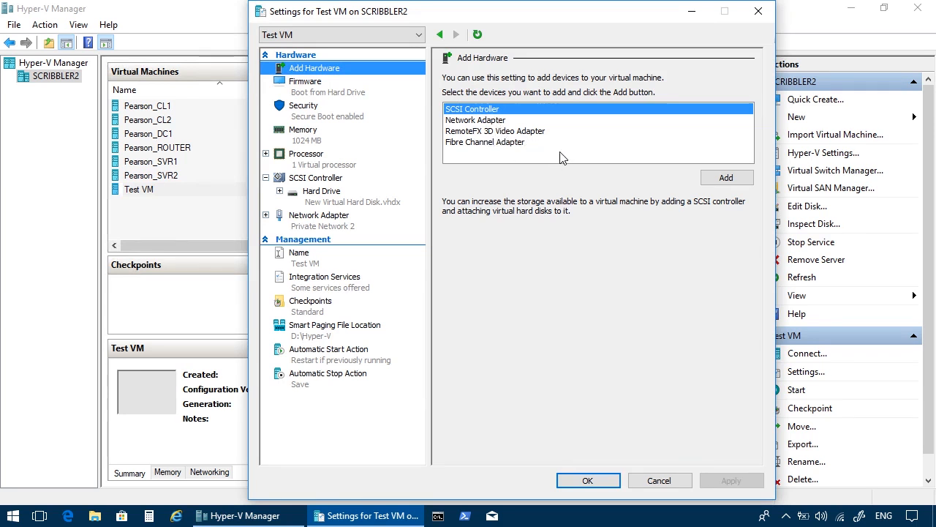
{"action": "left_click", "coordinate": [313, 95]}
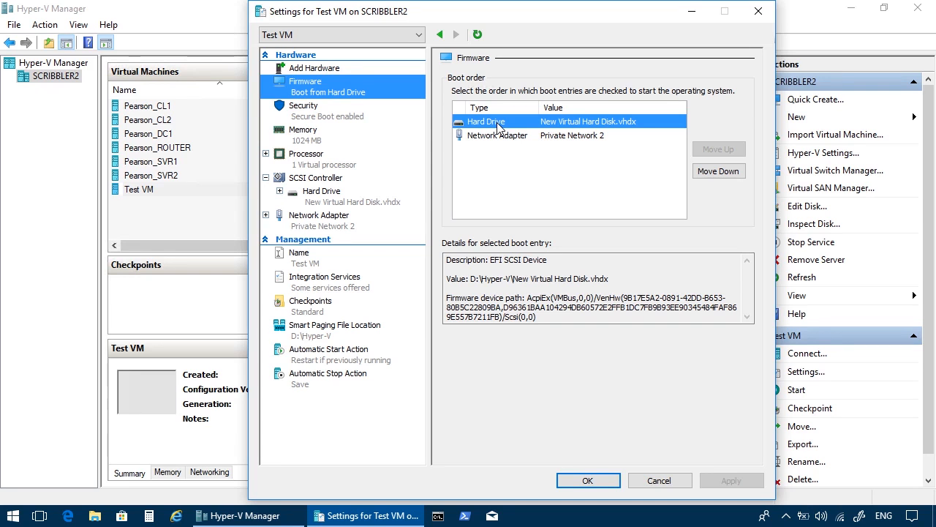
Add a DVD drive to the SCSI controller, attach en_windows_10_multiple_editions_version_1703_updated_july_2017_x64_dvd_10925340.iso from Downloads\Hyper-V, and apply the change.
{"action": "left_click", "coordinate": [327, 179]}
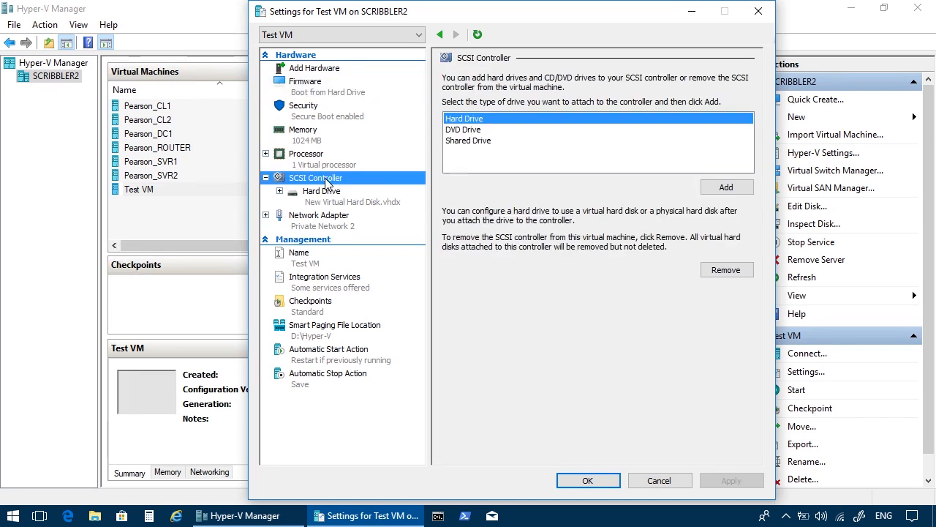
{"action": "left_click", "coordinate": [469, 130]}
{"action": "left_click", "coordinate": [727, 187]}
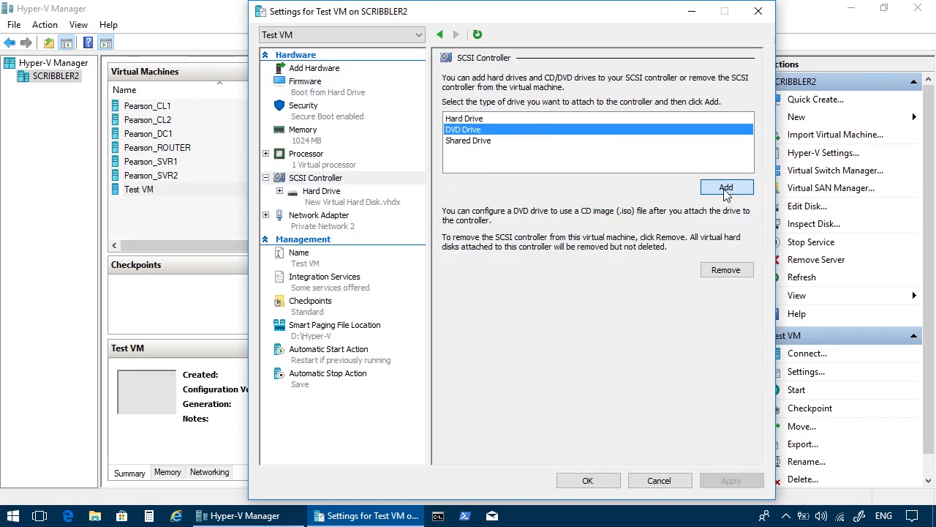
{"action": "left_click", "coordinate": [483, 171]}
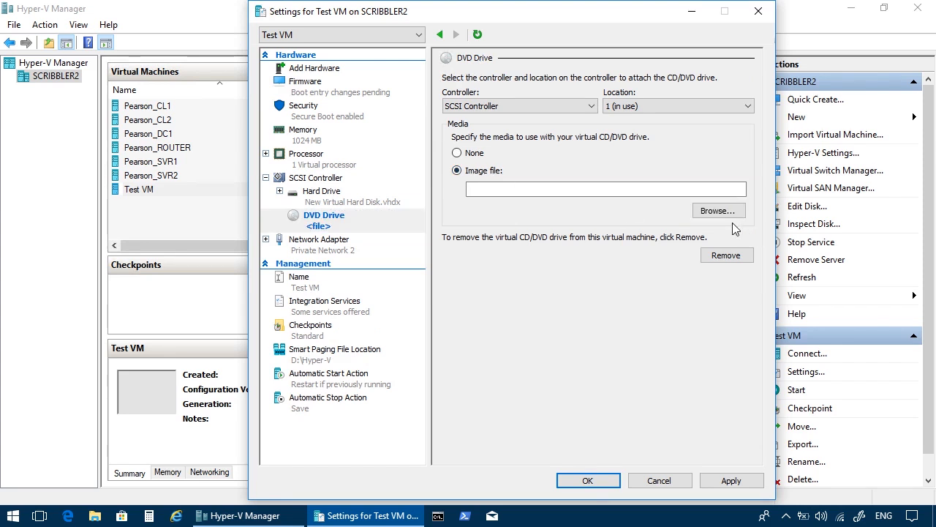
{"action": "left_click", "coordinate": [704, 211]}
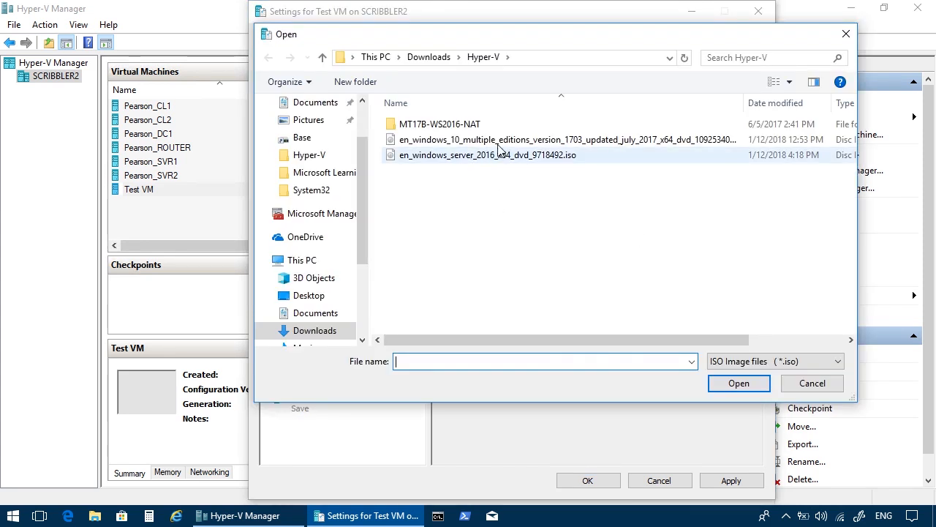
{"action": "left_click", "coordinate": [433, 142]}
{"action": "left_click", "coordinate": [739, 382]}
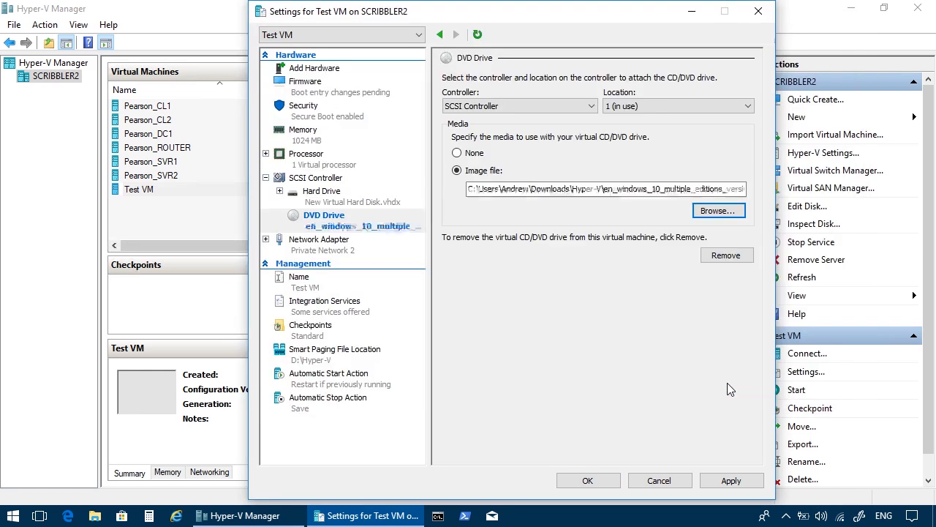
{"action": "left_click", "coordinate": [721, 480]}
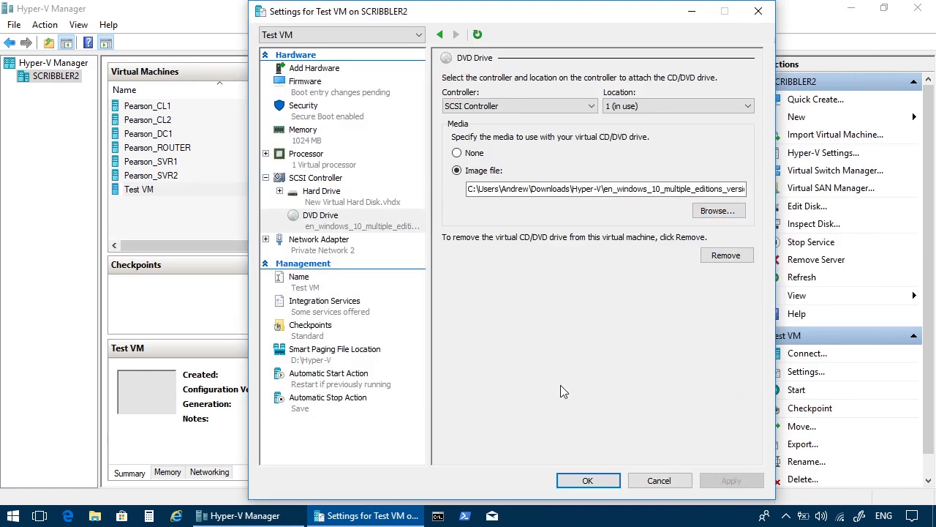
Move the DVD drive to first place in the boot order and enable the Trusted Platform Module.
{"action": "left_click", "coordinate": [312, 93]}
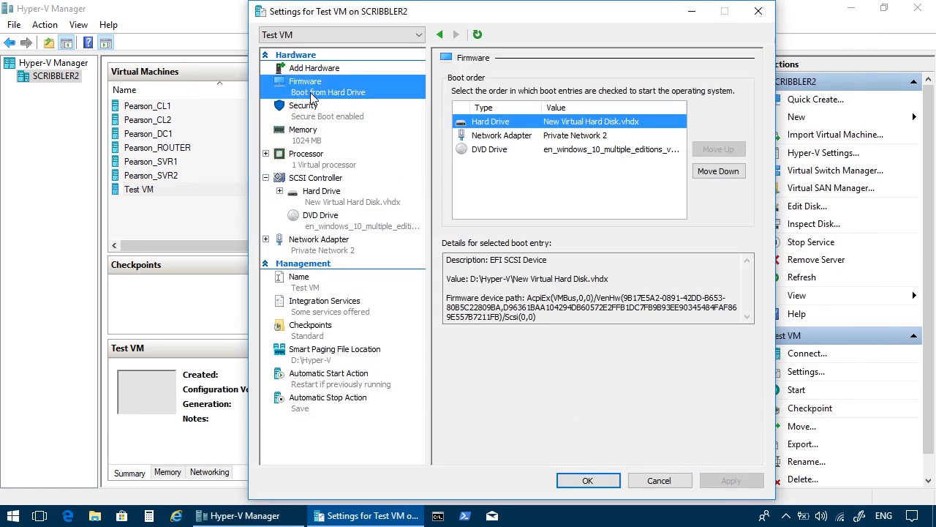
{"action": "left_click", "coordinate": [502, 150]}
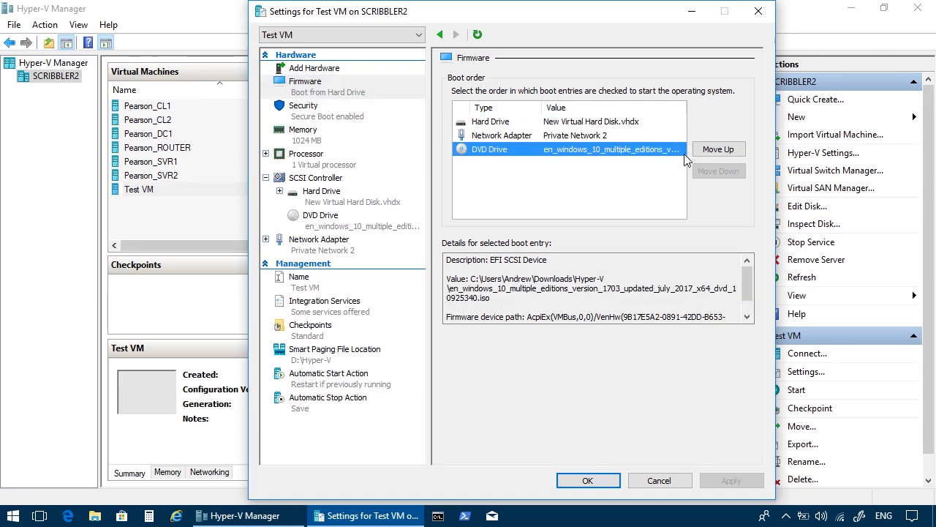
{"action": "left_click", "coordinate": [713, 151]}
{"action": "left_click", "coordinate": [713, 150]}
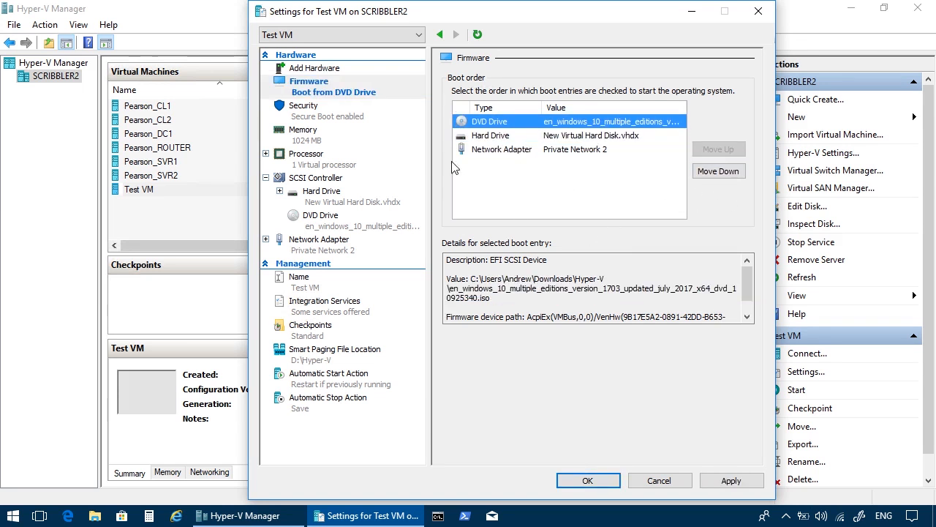
{"action": "left_click", "coordinate": [305, 117]}
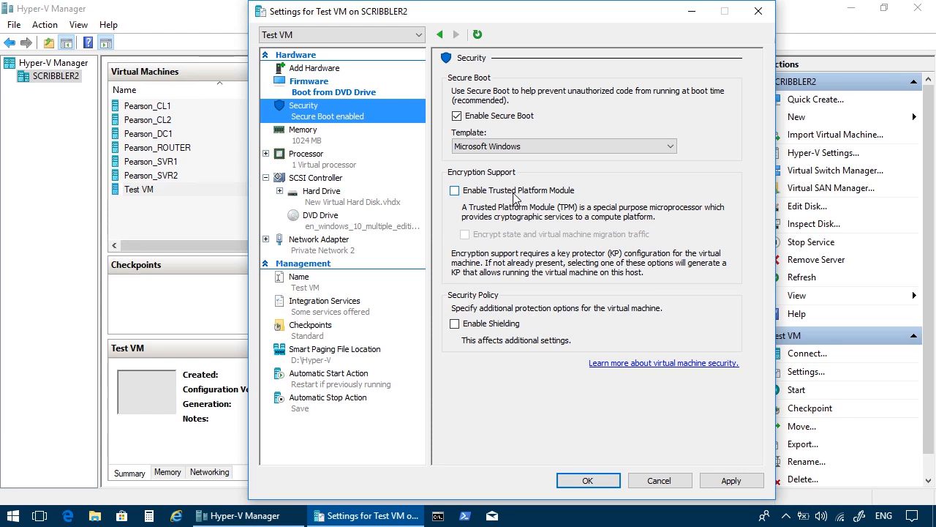
{"action": "left_click", "coordinate": [514, 191]}
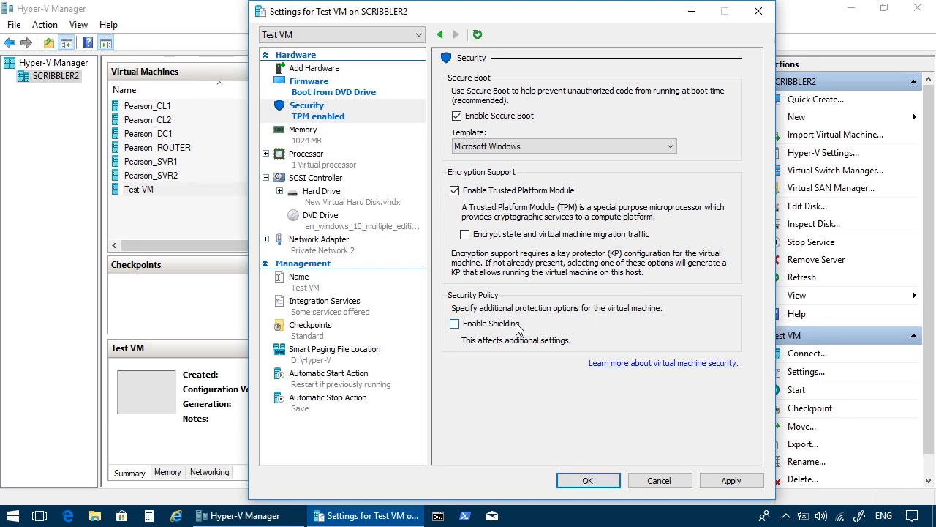
Review the processor and network adapter settings, keep Private Network 2 as the virtual switch, and save the settings.
{"action": "left_click", "coordinate": [334, 155]}
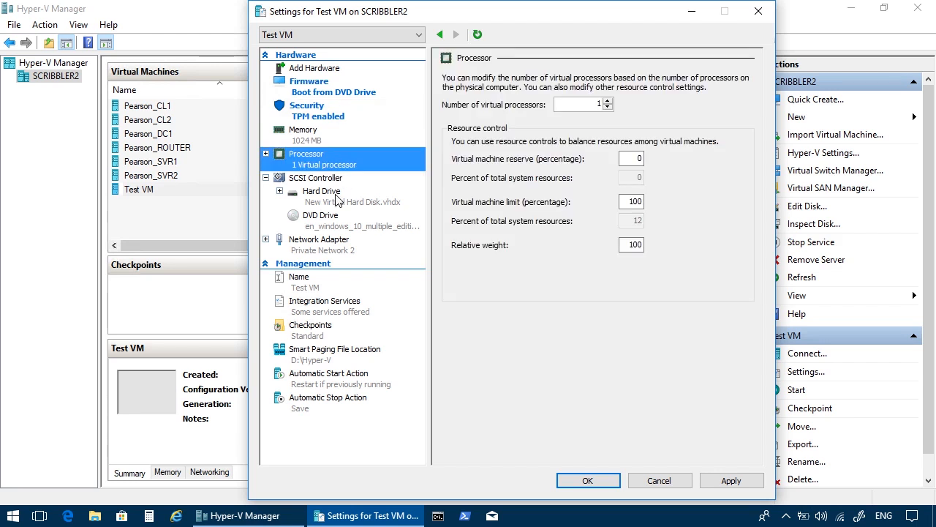
{"action": "left_click", "coordinate": [329, 245]}
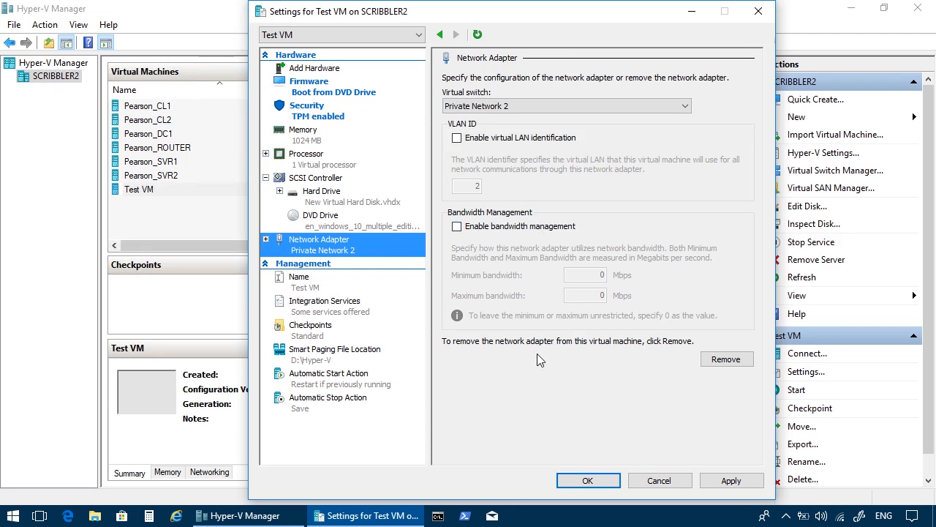
{"action": "left_click", "coordinate": [483, 107]}
{"action": "left_click", "coordinate": [554, 88]}
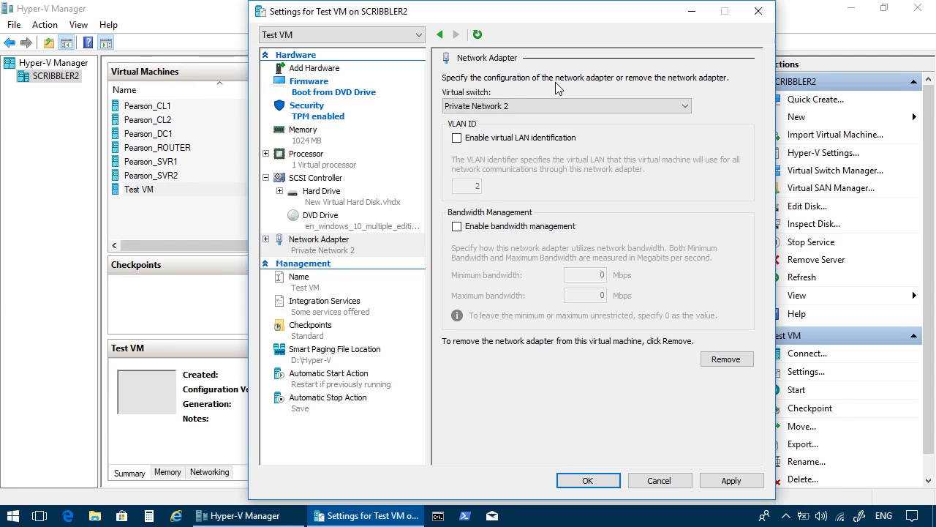
{"action": "left_click", "coordinate": [588, 480]}
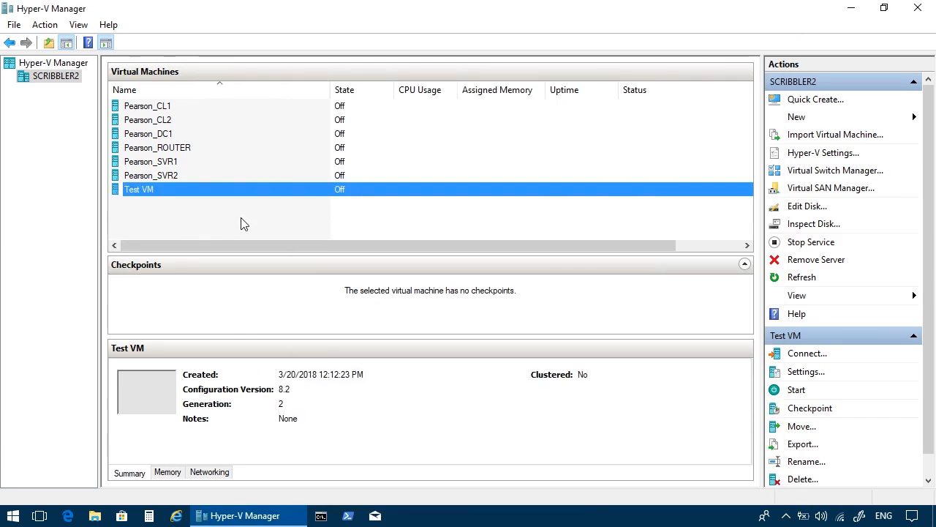
Connect to Test VM to view its console window, and close the window without starting the machine.
{"action": "left_click", "coordinate": [194, 176]}
{"action": "left_click", "coordinate": [191, 191]}
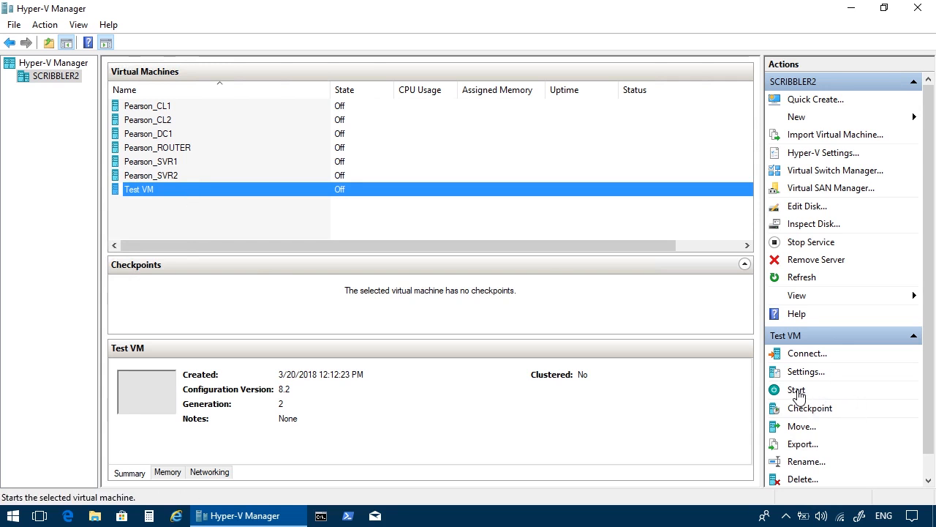
{"action": "right_click", "coordinate": [154, 190]}
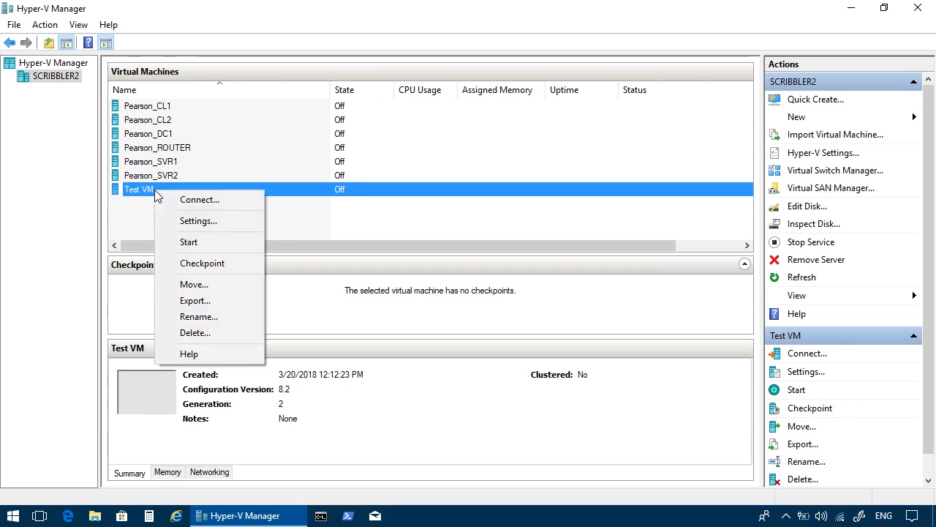
{"action": "left_click", "coordinate": [202, 201]}
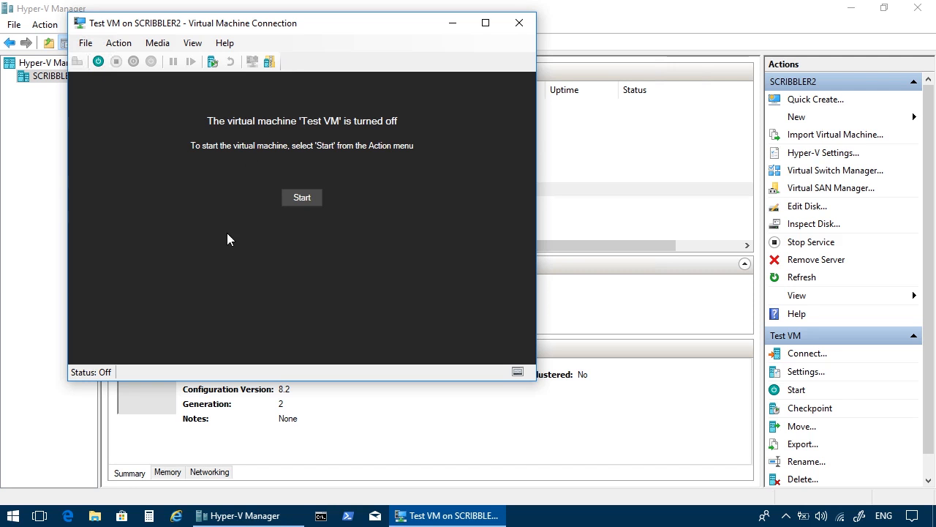
{"action": "left_click", "coordinate": [519, 23]}
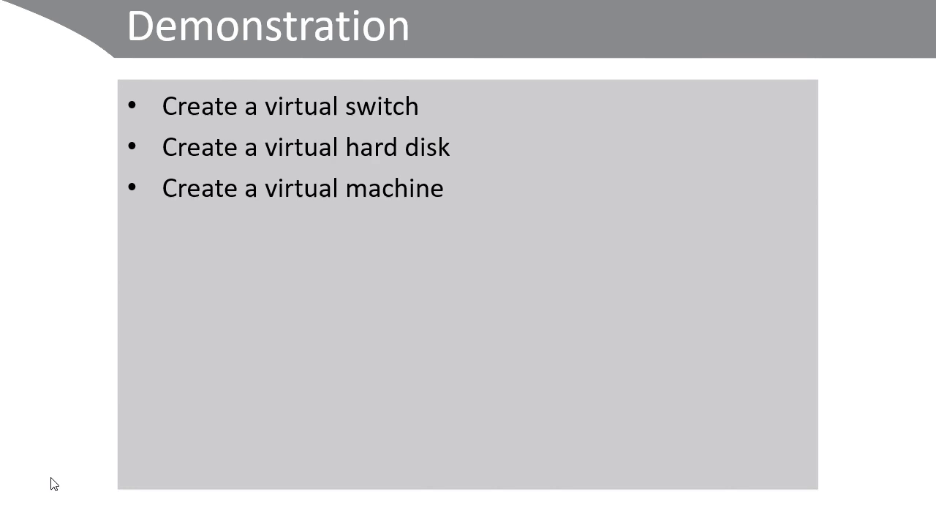
{"action": "left_click", "coordinate": [10, 517]}
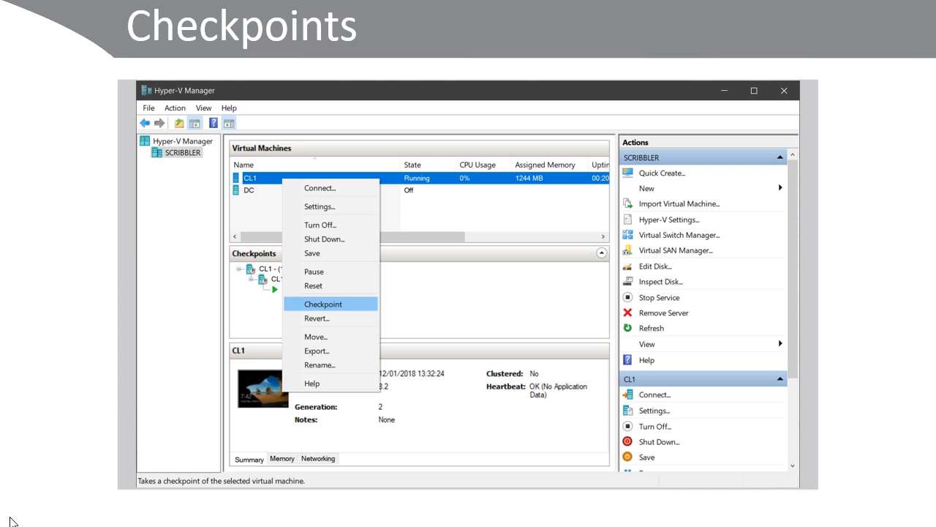
{"action": "left_click", "coordinate": [8, 518]}
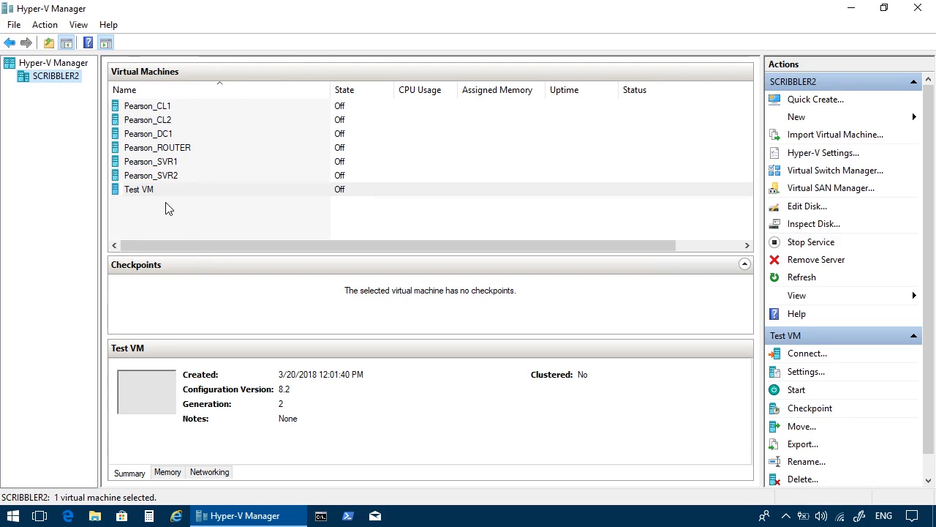
Look through the virtual machines Test VM, Pearson_CL1, Pearson_CL2 and Pearson_DC1 to compare their checkpoints.
{"action": "left_click", "coordinate": [162, 193]}
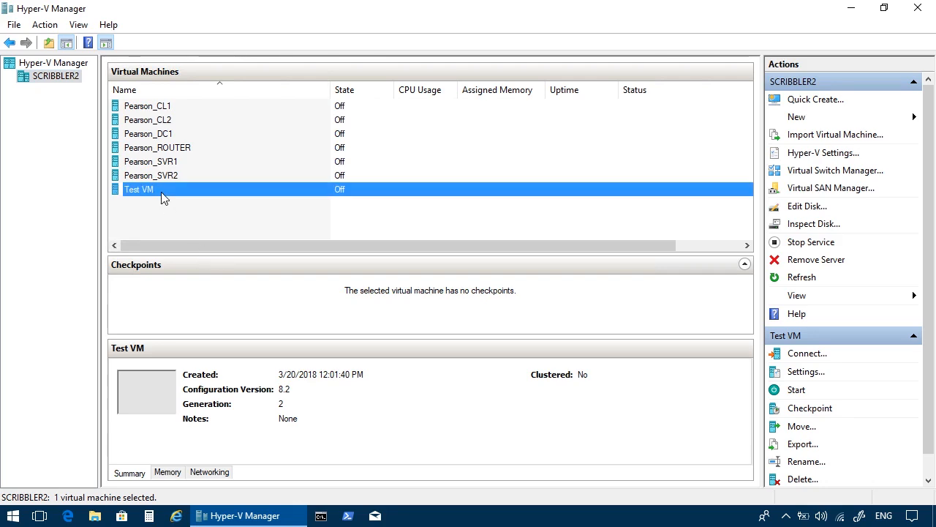
{"action": "left_click", "coordinate": [162, 193]}
{"action": "left_click", "coordinate": [175, 220]}
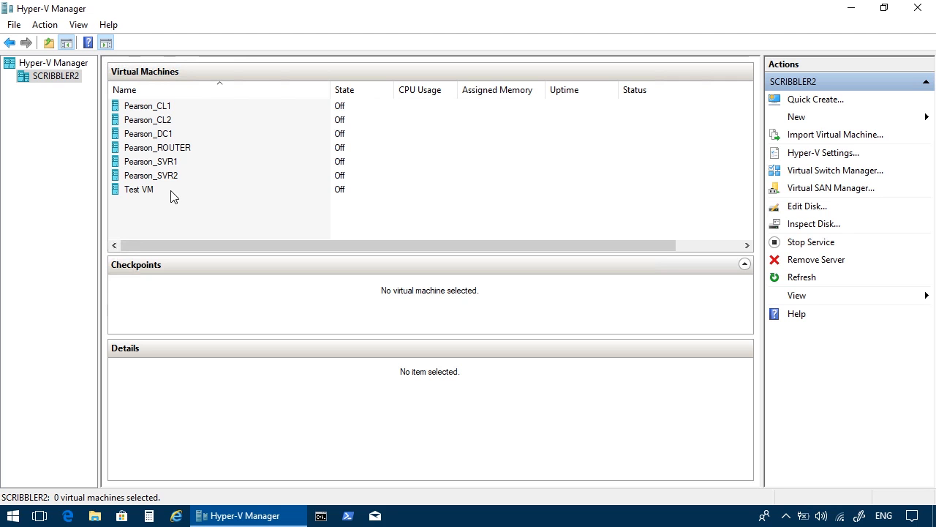
{"action": "left_click", "coordinate": [164, 95]}
{"action": "left_click", "coordinate": [155, 94]}
{"action": "left_click", "coordinate": [150, 106]}
{"action": "left_click", "coordinate": [151, 119]}
{"action": "left_click", "coordinate": [163, 133]}
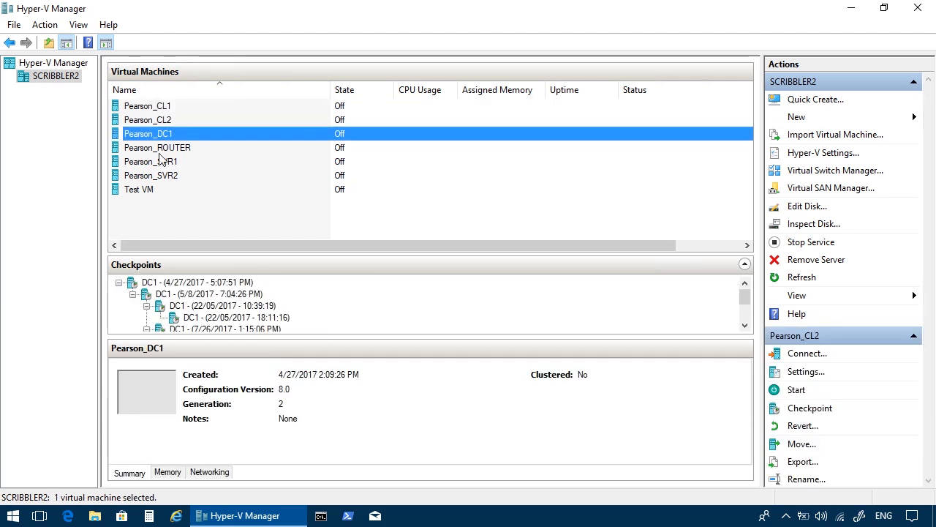
{"action": "left_click", "coordinate": [150, 234]}
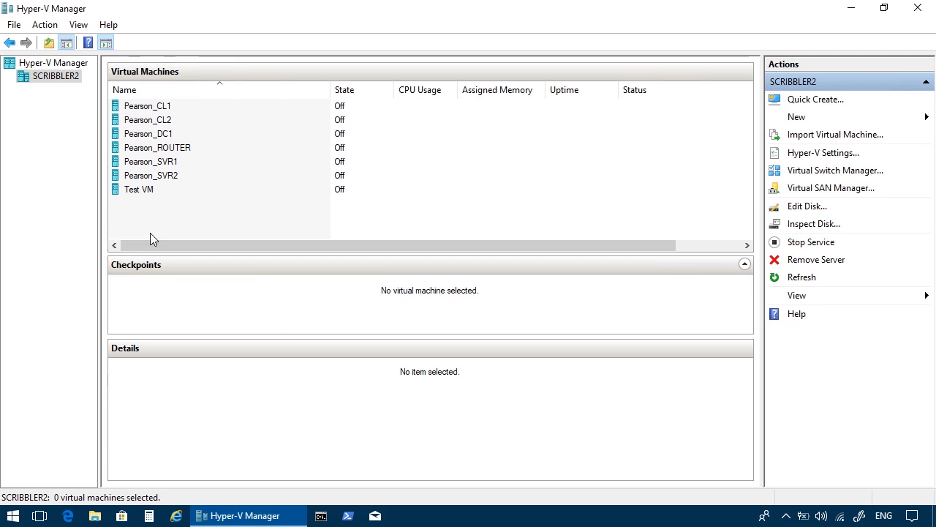
Examine the full checkpoint tree of the Pearson_DC1 virtual machine.
{"action": "left_click", "coordinate": [158, 135]}
{"action": "scroll", "coordinate": [299, 305], "scroll_direction": "down", "scroll_amount": 2}
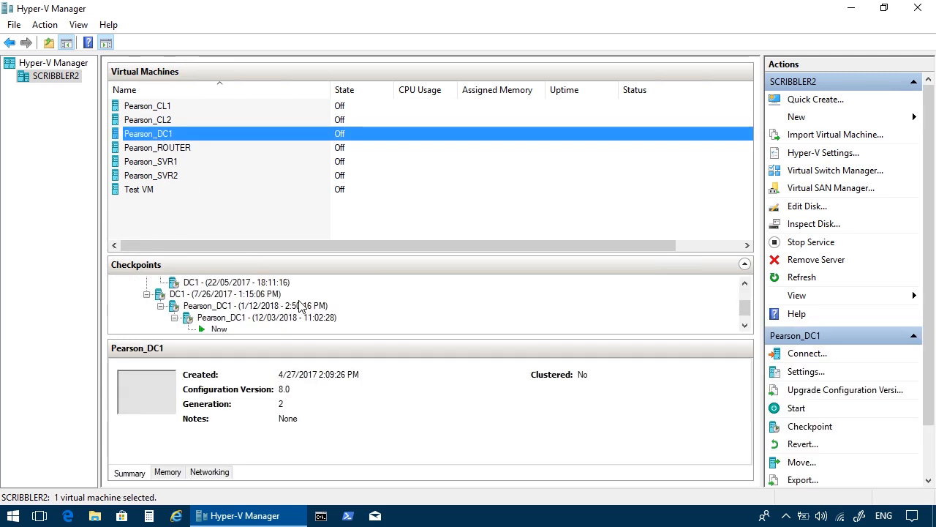
{"action": "scroll", "coordinate": [300, 306], "scroll_direction": "up", "scroll_amount": 1}
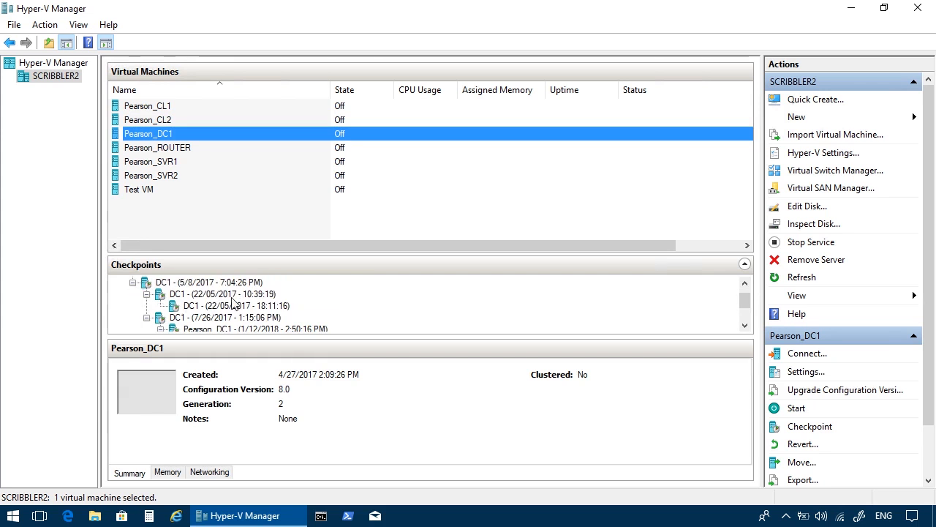
{"action": "scroll", "coordinate": [258, 319], "scroll_direction": "up", "scroll_amount": 1}
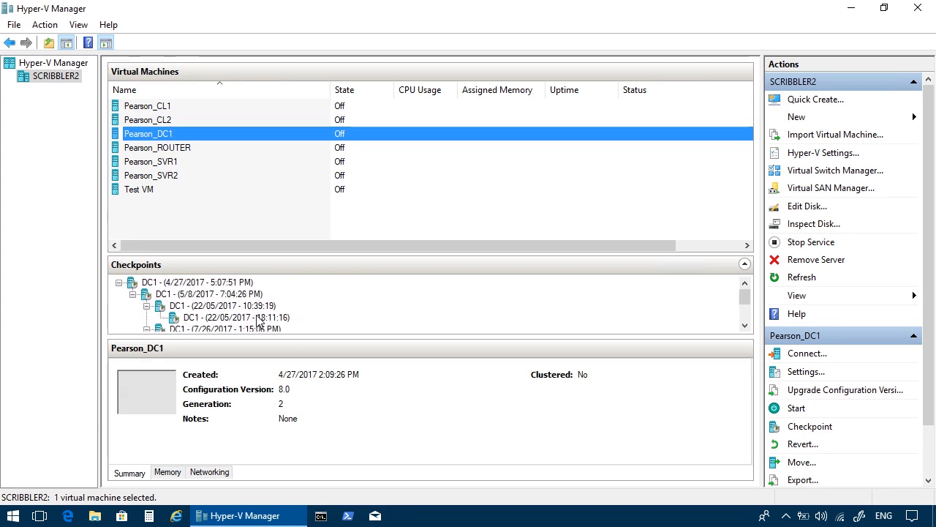
Create a checkpoint of the Test VM virtual machine.
{"action": "left_click", "coordinate": [153, 222]}
{"action": "left_click", "coordinate": [151, 195]}
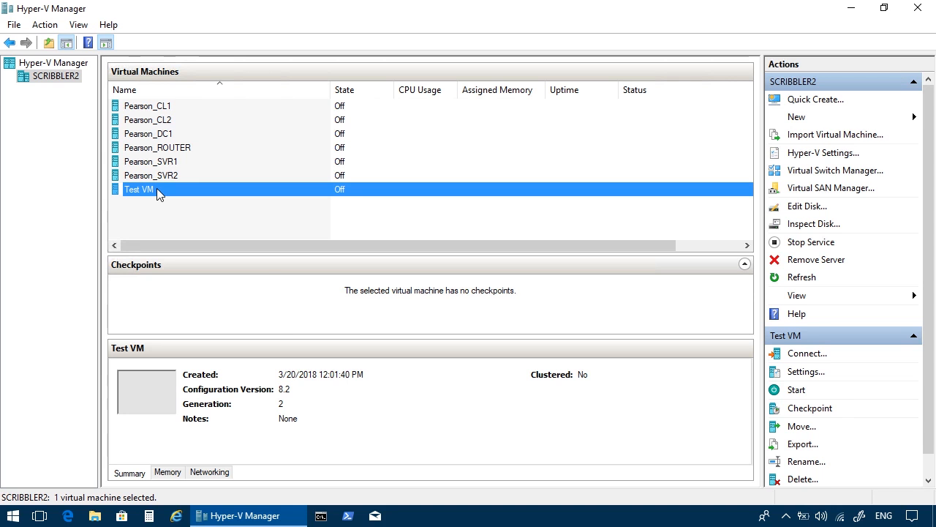
{"action": "right_click", "coordinate": [156, 188]}
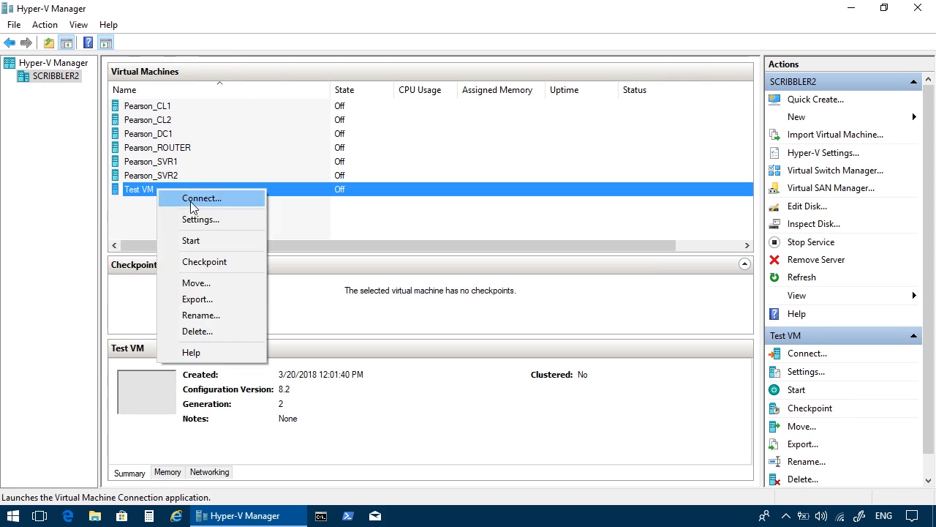
{"action": "left_click", "coordinate": [210, 261]}
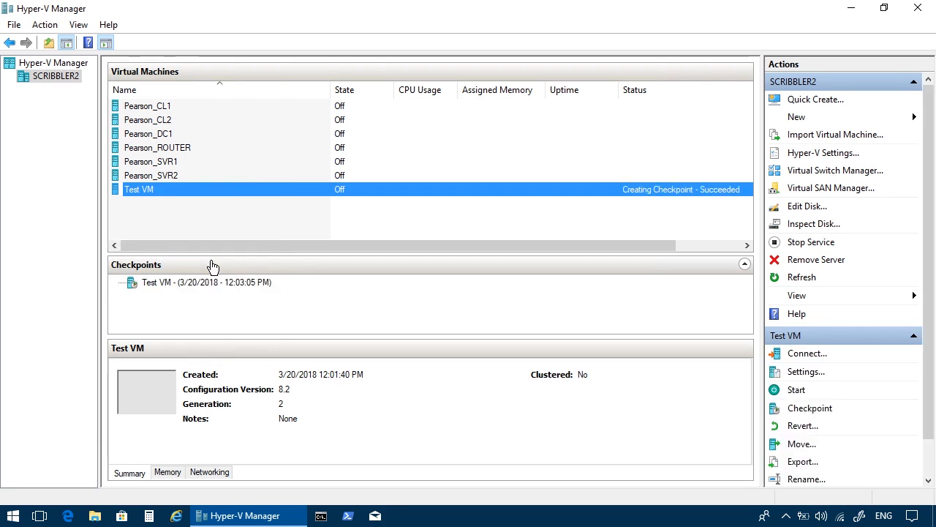
{"action": "right_click", "coordinate": [173, 194]}
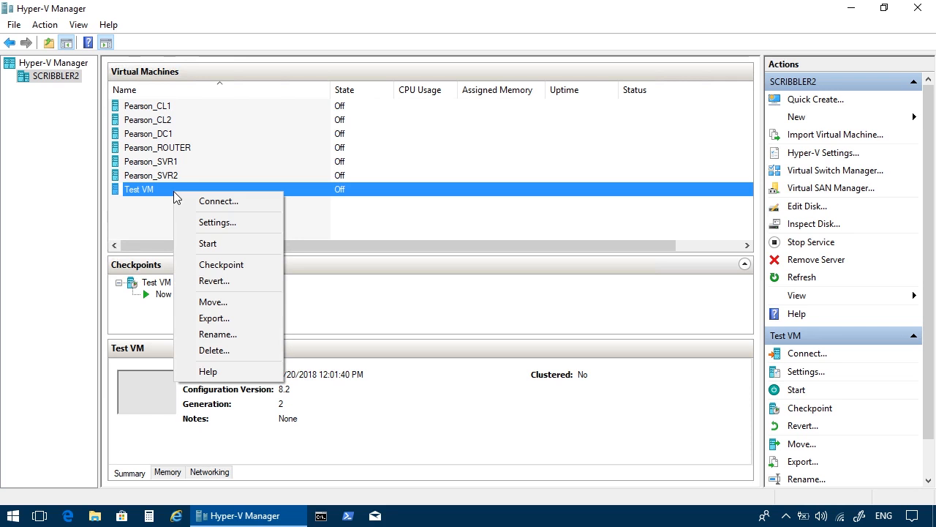
{"action": "left_click", "coordinate": [238, 284]}
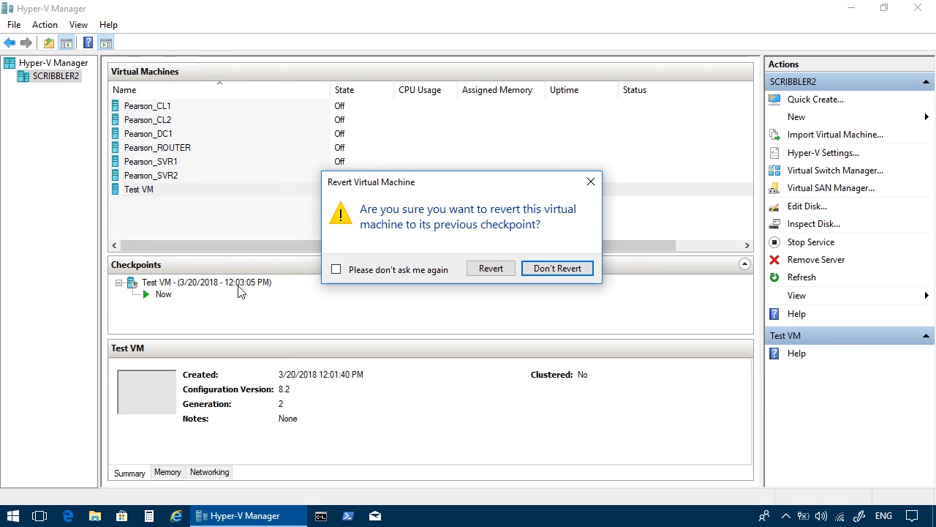
{"action": "left_click", "coordinate": [568, 269]}
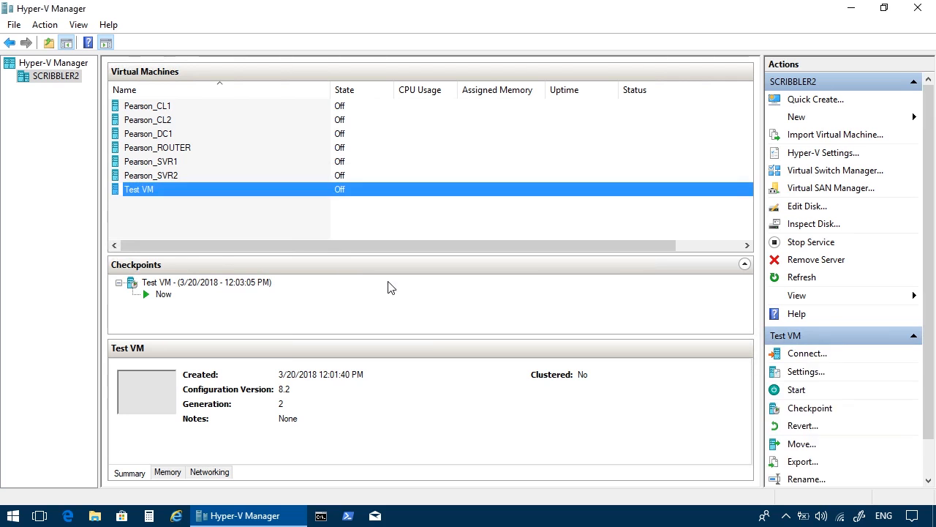
Create a second checkpoint of Test VM beneath the existing one.
{"action": "right_click", "coordinate": [172, 192]}
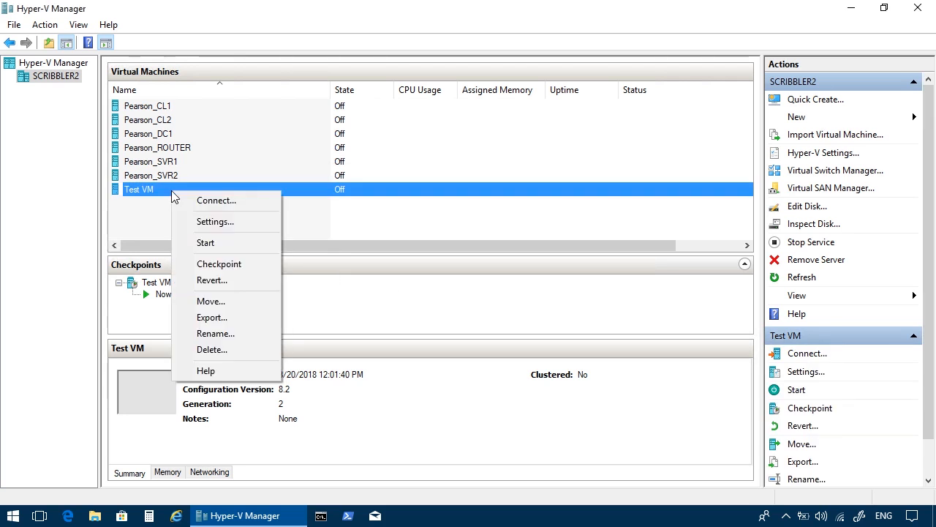
{"action": "left_click", "coordinate": [210, 264]}
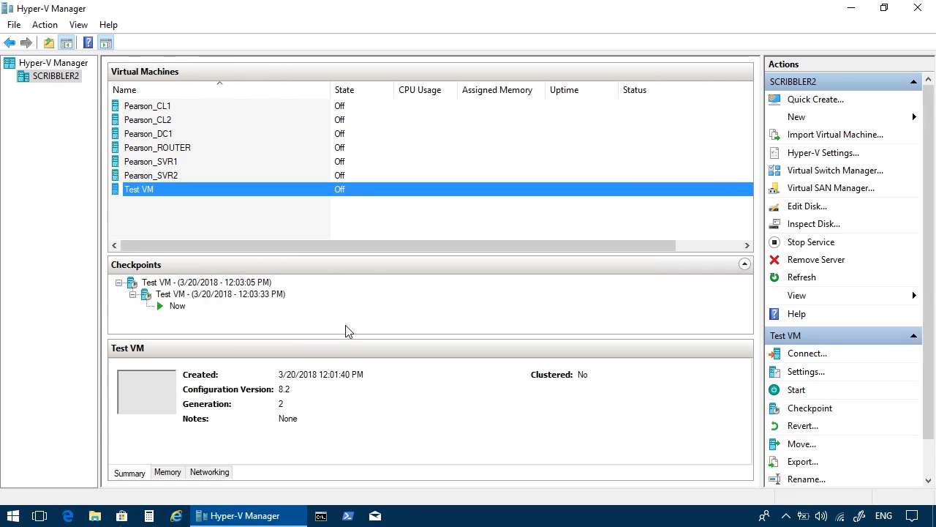
{"action": "right_click", "coordinate": [189, 192]}
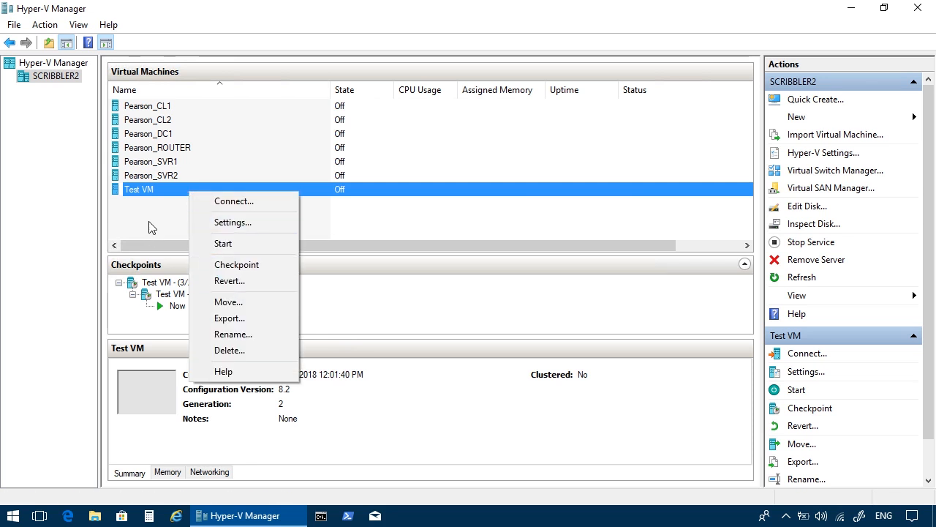
{"action": "left_click", "coordinate": [147, 228]}
{"action": "left_click", "coordinate": [157, 192]}
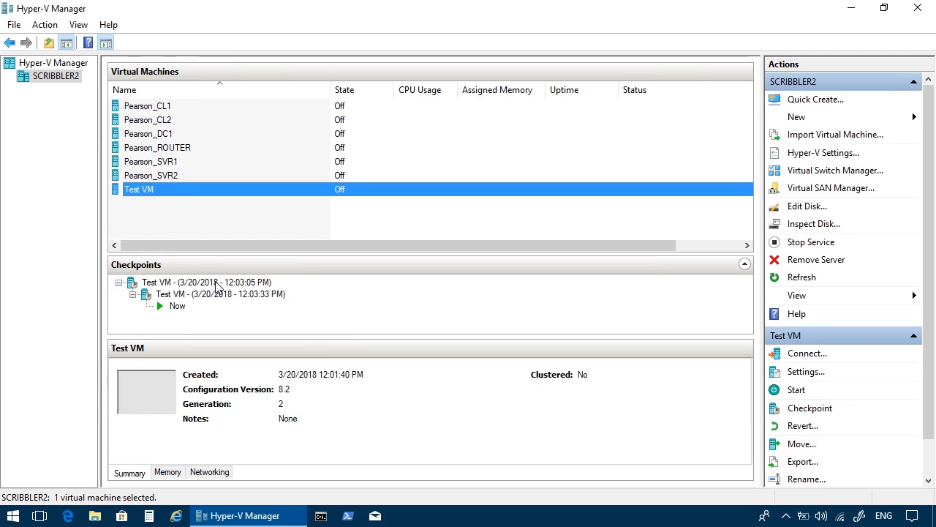
Apply Test VM's first checkpoint, discarding the current state without creating another checkpoint.
{"action": "left_click", "coordinate": [216, 284]}
{"action": "right_click", "coordinate": [217, 284]}
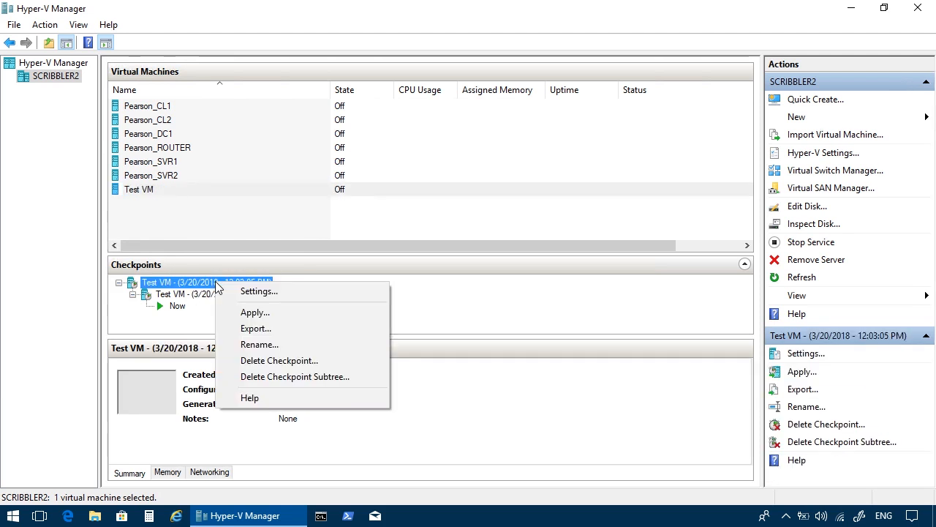
{"action": "left_click", "coordinate": [263, 317]}
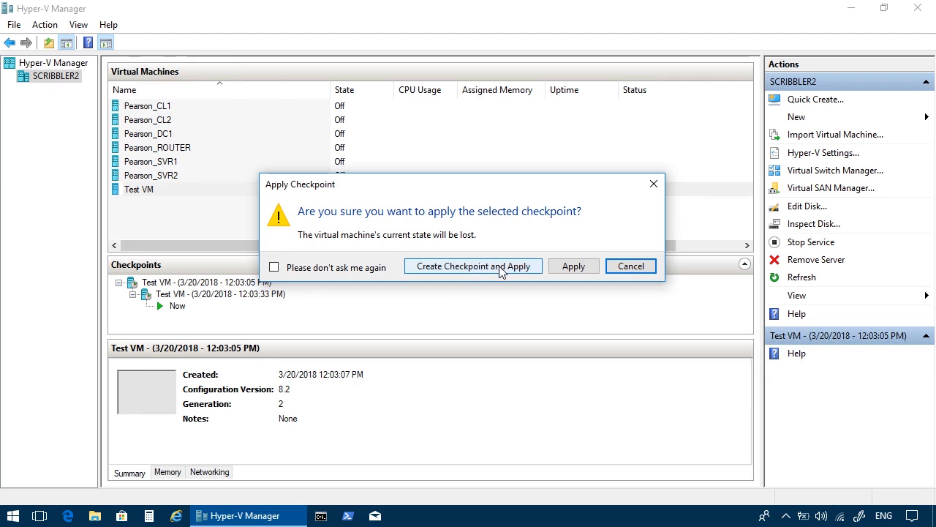
{"action": "left_click", "coordinate": [572, 268]}
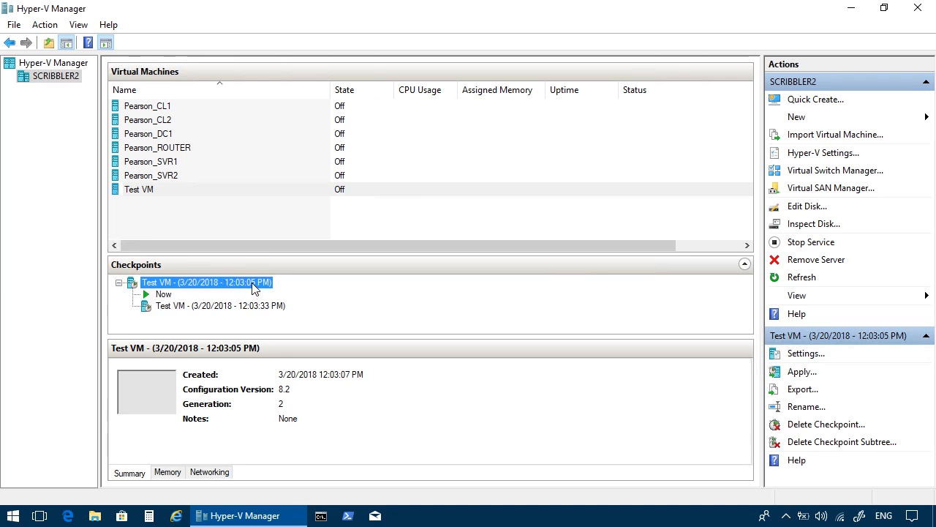
Apply Test VM's second checkpoint, discarding the current state without creating another checkpoint.
{"action": "right_click", "coordinate": [262, 308]}
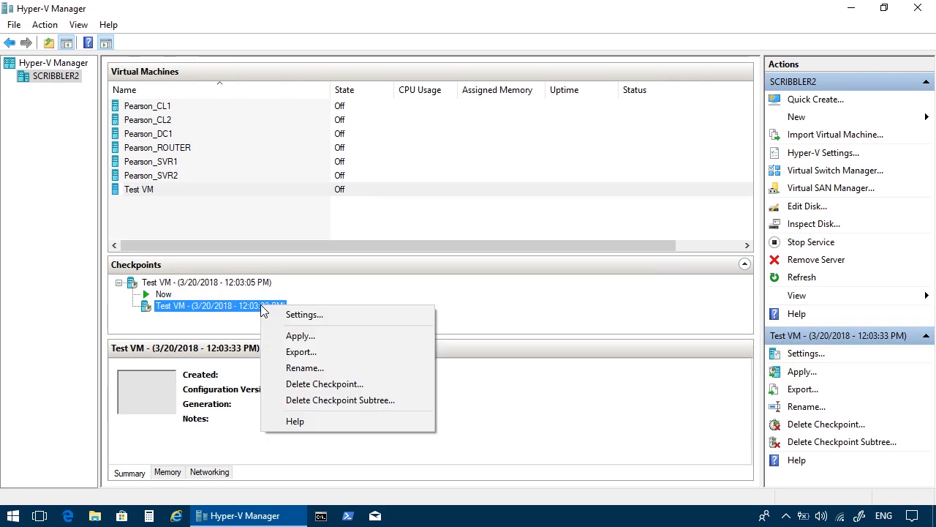
{"action": "left_click", "coordinate": [296, 336]}
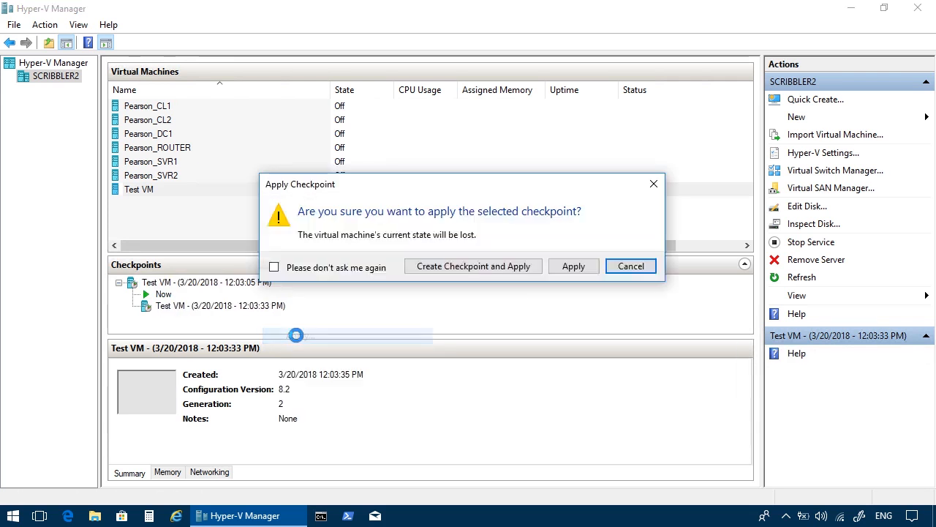
{"action": "left_click", "coordinate": [575, 268]}
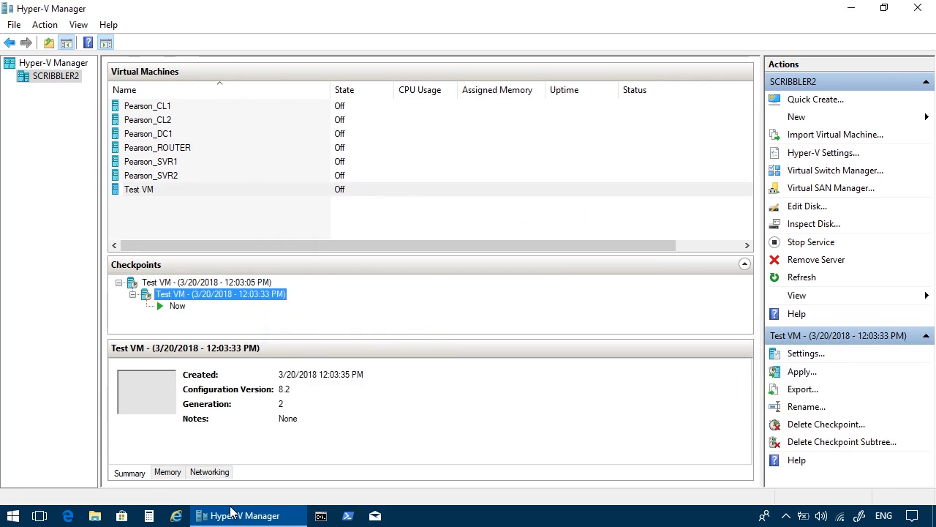
Switch to File Explorer and examine the virtual hard disk and checkpoint files in D:\Hyper-V, with full file names shown.
{"action": "left_click", "coordinate": [96, 517]}
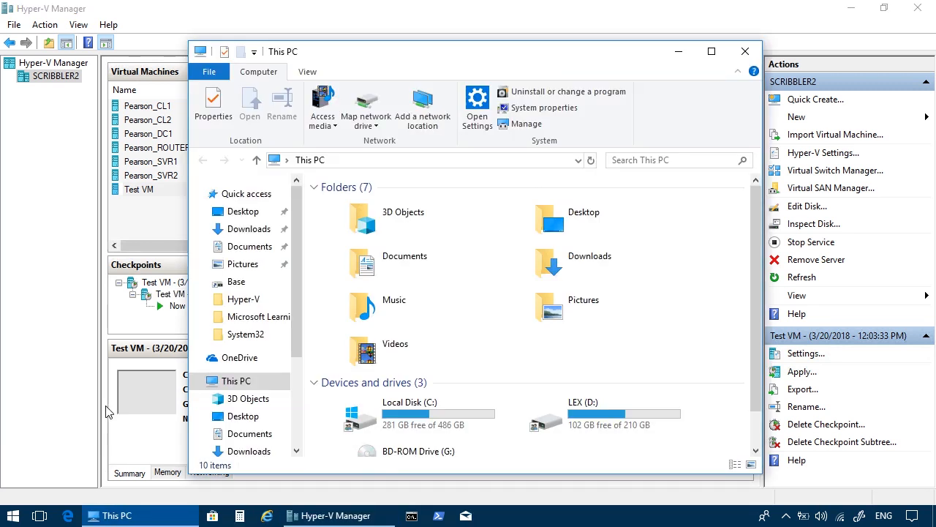
{"action": "double_click", "coordinate": [553, 428]}
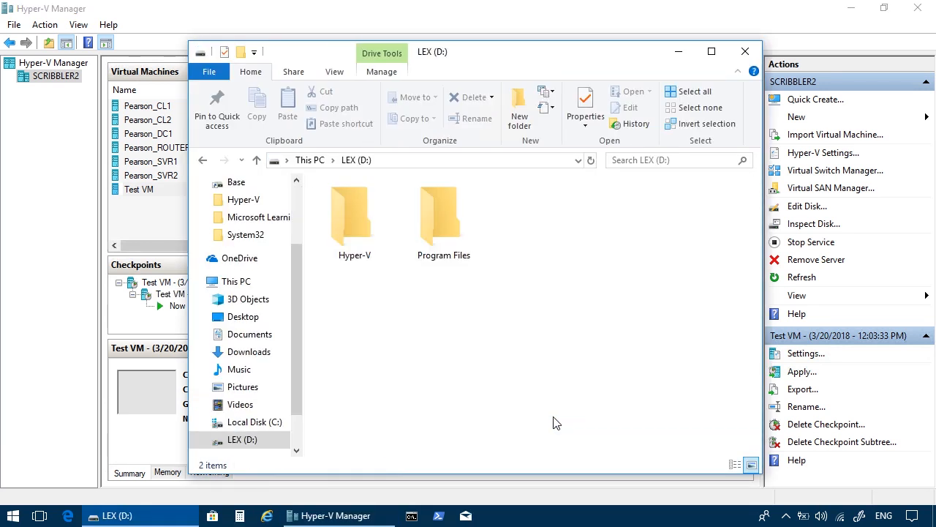
{"action": "left_click", "coordinate": [362, 249]}
{"action": "double_click", "coordinate": [362, 249]}
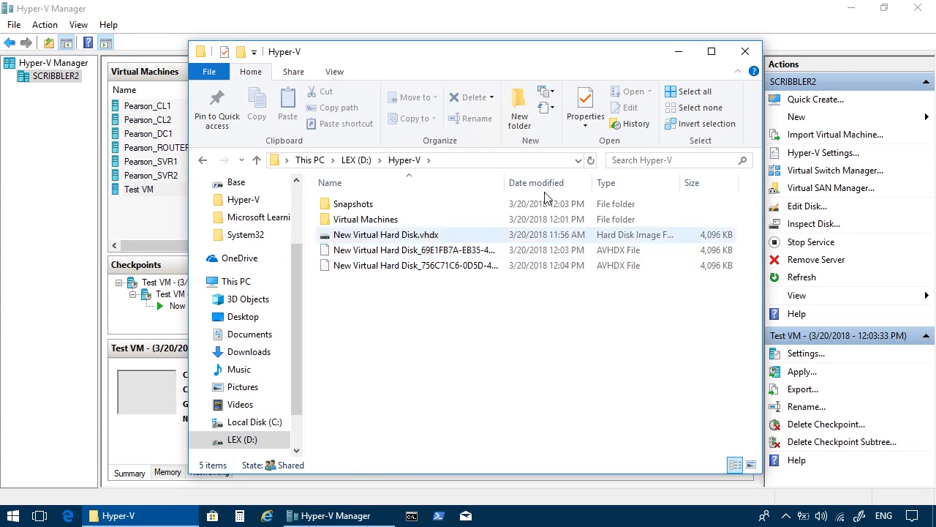
{"action": "left_click_drag", "start_coordinate": [508, 182], "coordinate": [654, 169]}
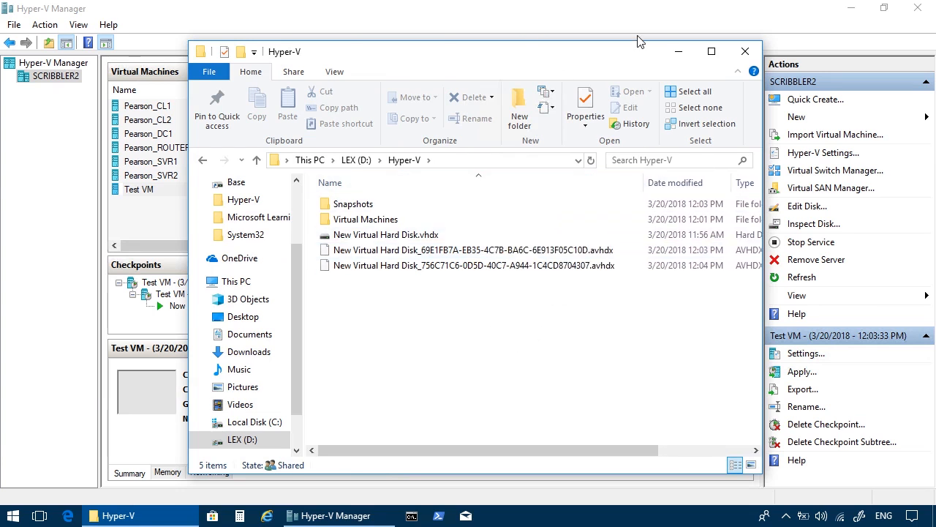
{"action": "left_click", "coordinate": [711, 52]}
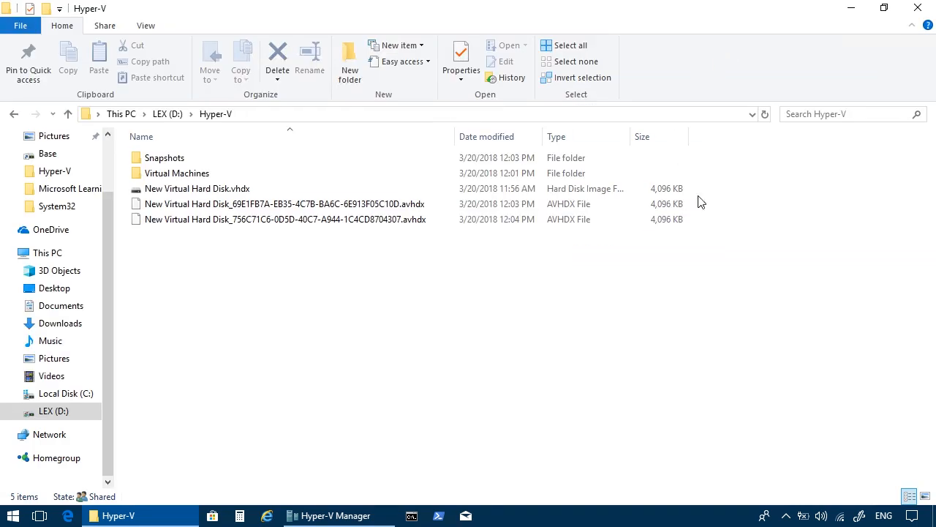
{"action": "left_click", "coordinate": [215, 191]}
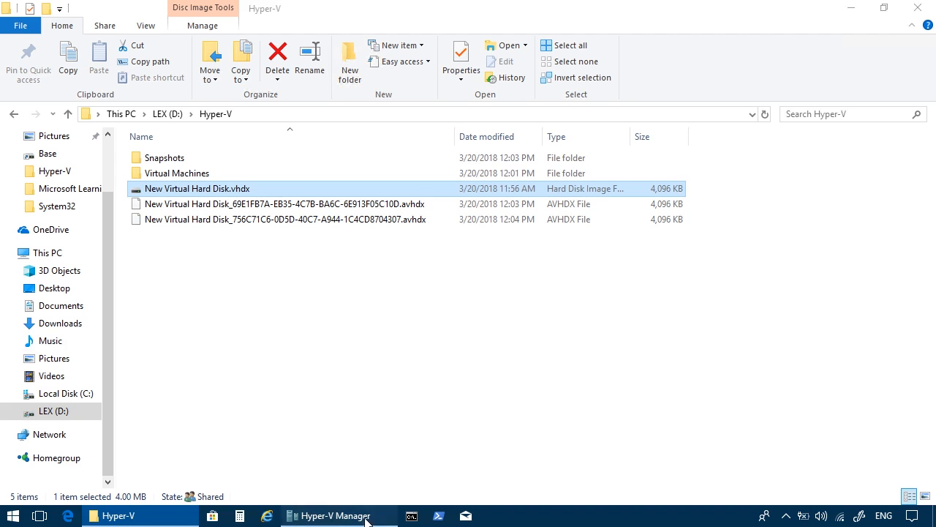
Switch back to Hyper-V Manager and delete Test VM's second checkpoint.
{"action": "left_click", "coordinate": [333, 516]}
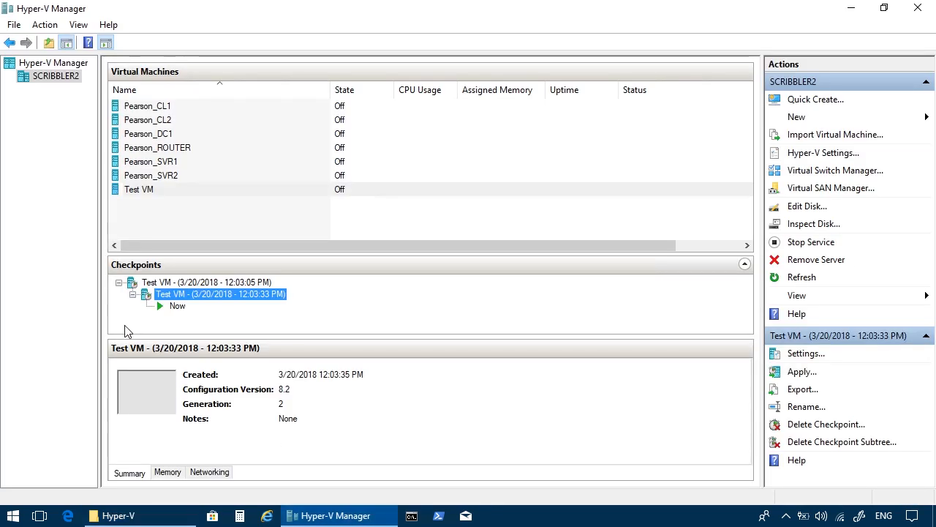
{"action": "right_click", "coordinate": [274, 298]}
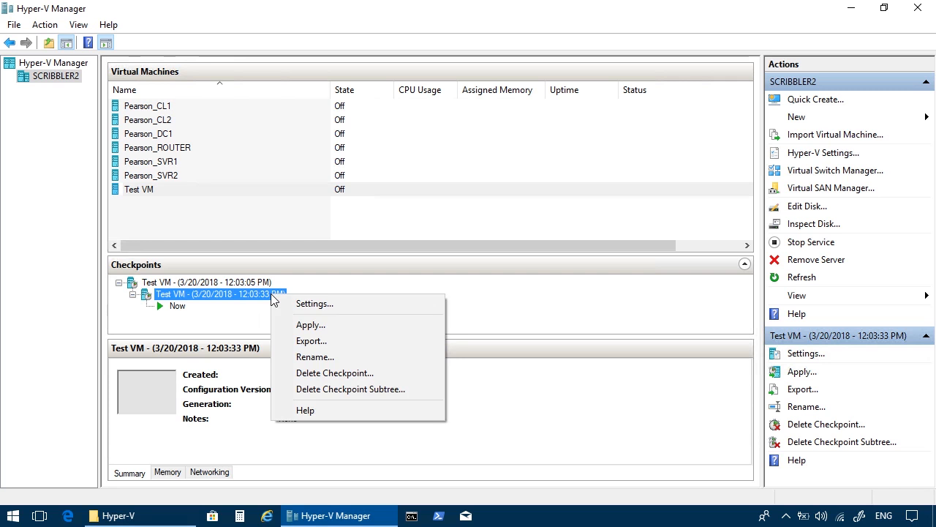
{"action": "left_click", "coordinate": [320, 373]}
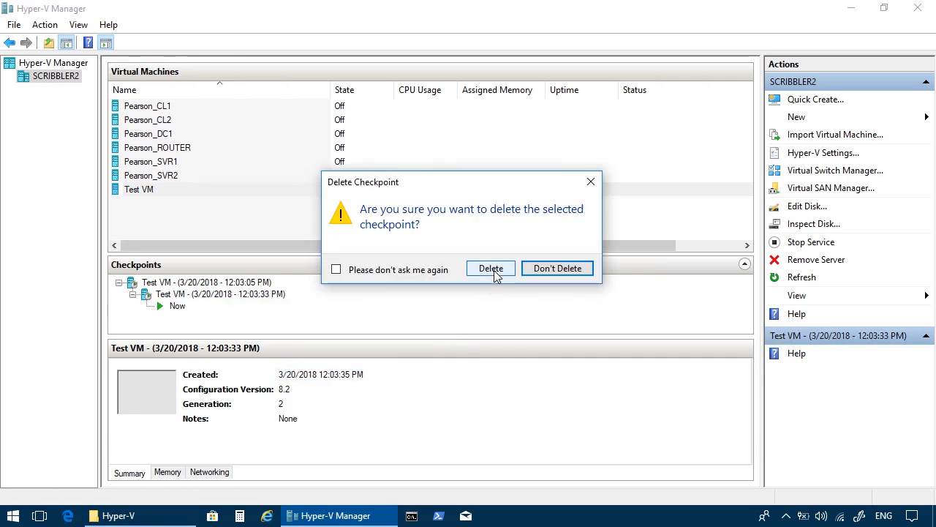
{"action": "left_click", "coordinate": [491, 268]}
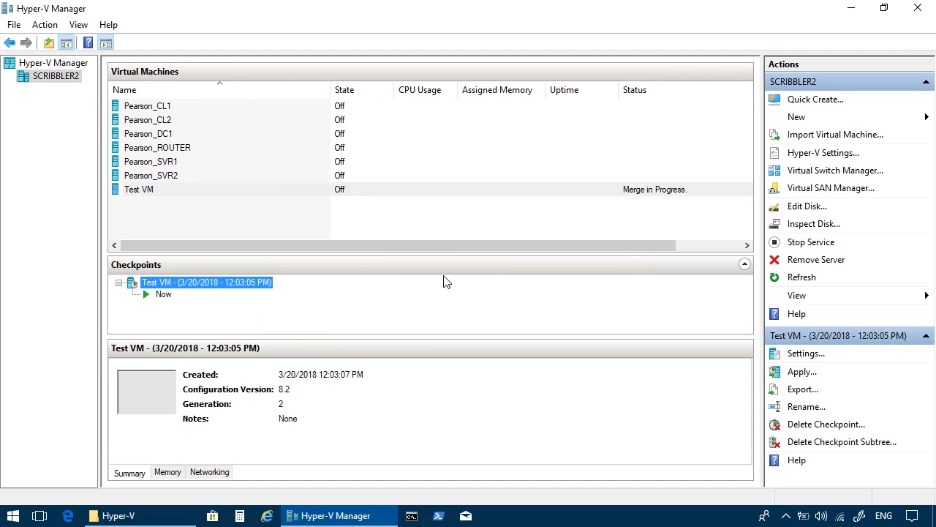
Delete the remaining checkpoint of Test VM.
{"action": "right_click", "coordinate": [262, 289]}
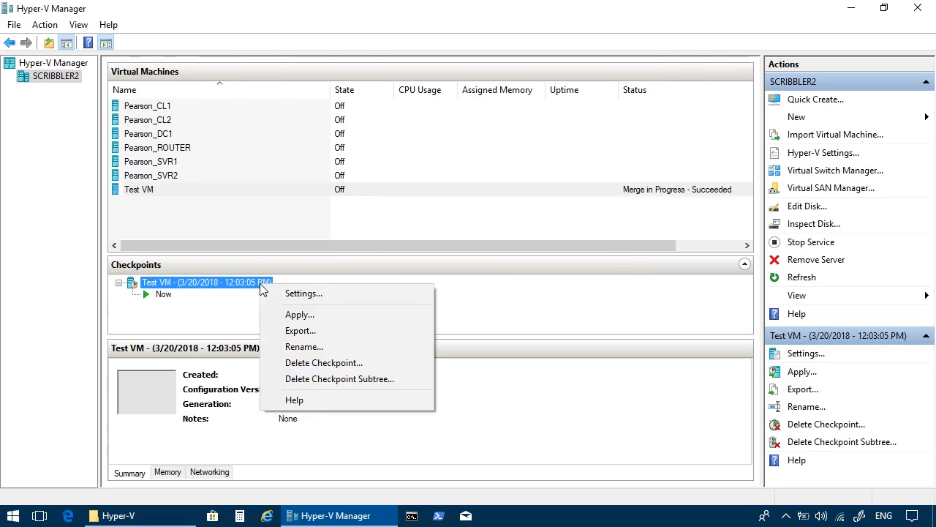
{"action": "left_click", "coordinate": [311, 364]}
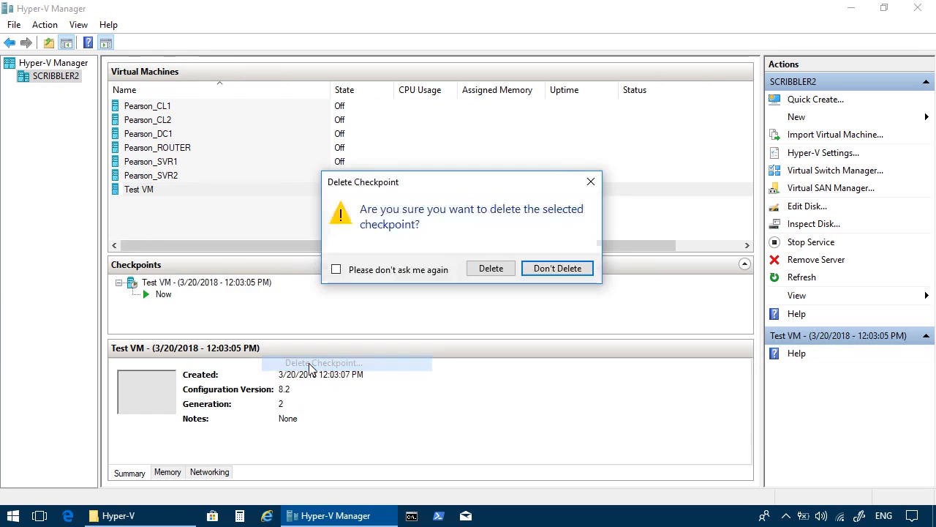
{"action": "left_click", "coordinate": [491, 268]}
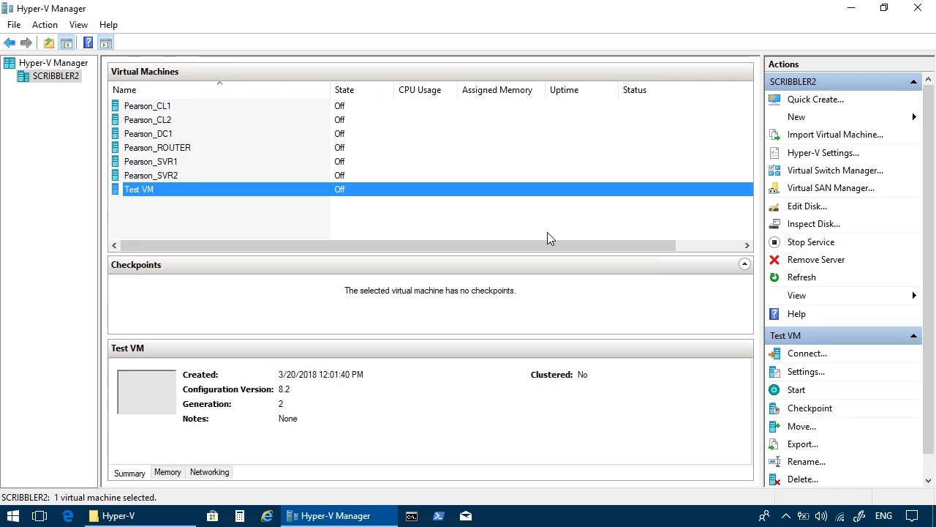
Switch to File Explorer and check the disk files in the Hyper-V folder again.
{"action": "left_click", "coordinate": [120, 515]}
{"action": "left_click", "coordinate": [368, 367]}
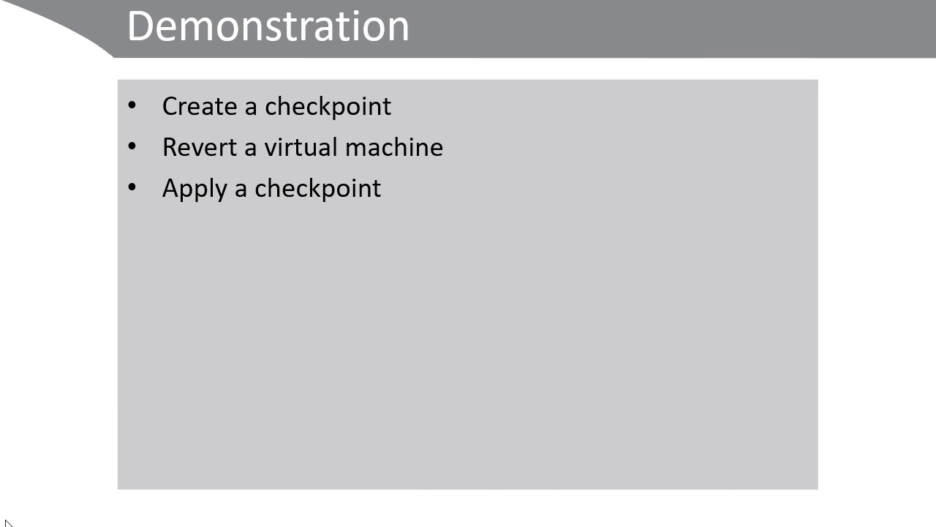
{"action": "left_click", "coordinate": [6, 520]}
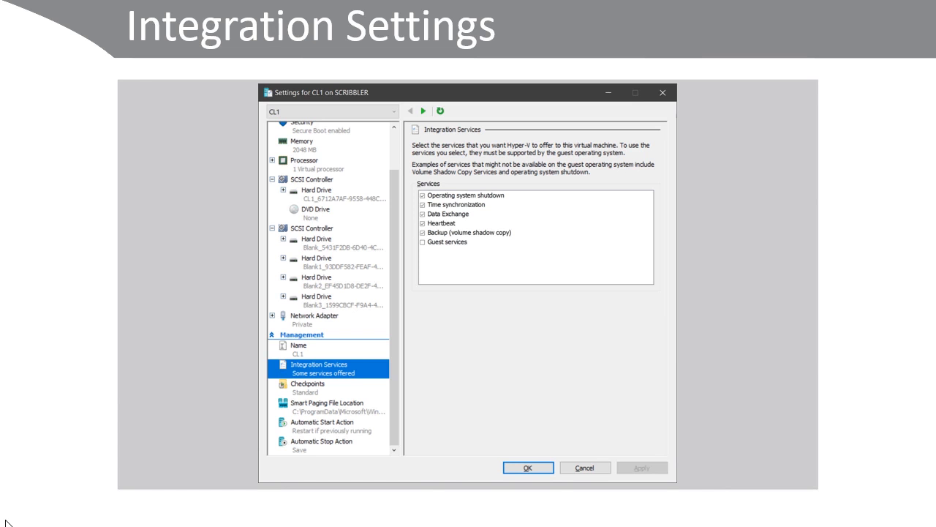
{"action": "left_click", "coordinate": [7, 524]}
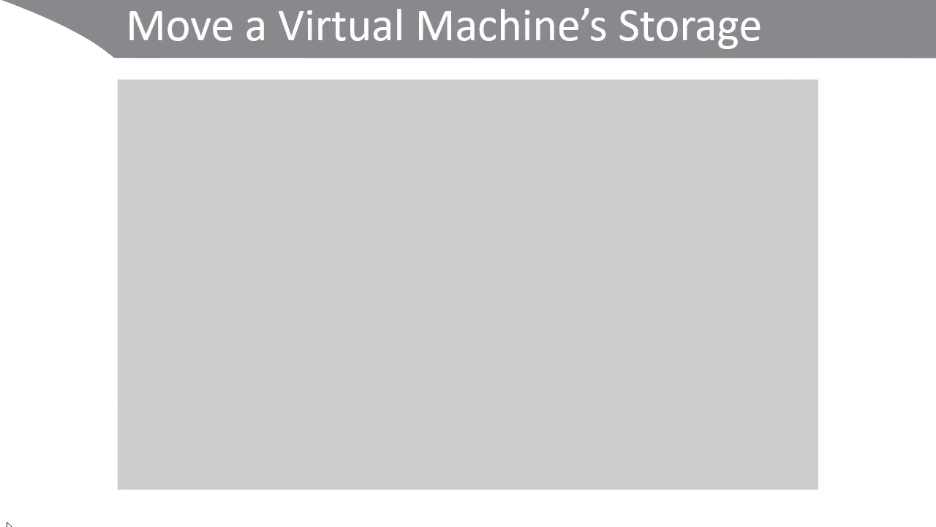
{"action": "left_click", "coordinate": [8, 523]}
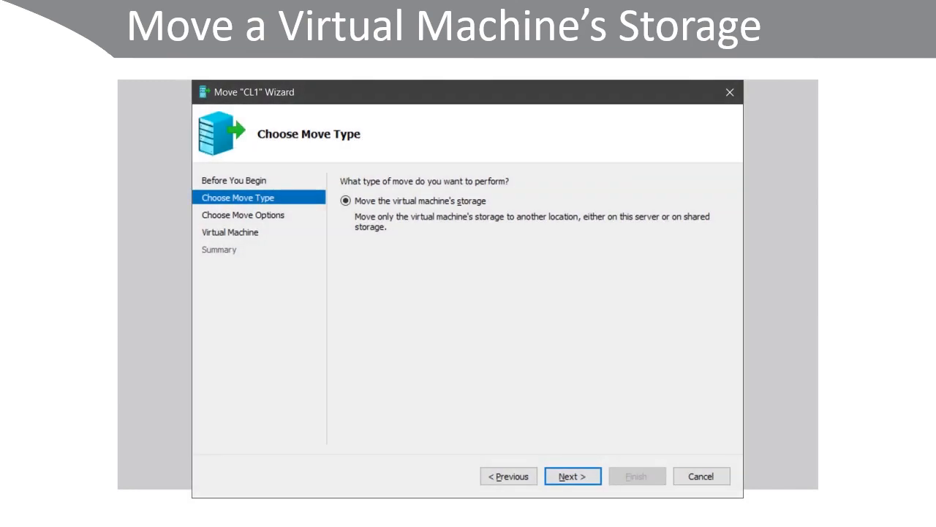